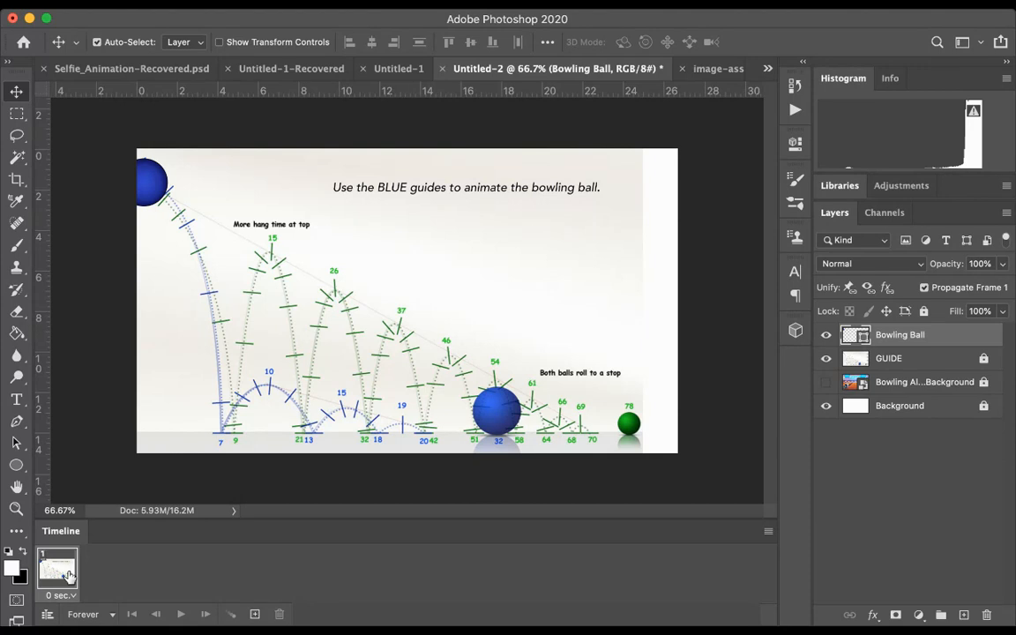
Step: Duplicate the first animation frame until the timeline holds seven frames
left_click(254, 615)
left_click(254, 614)
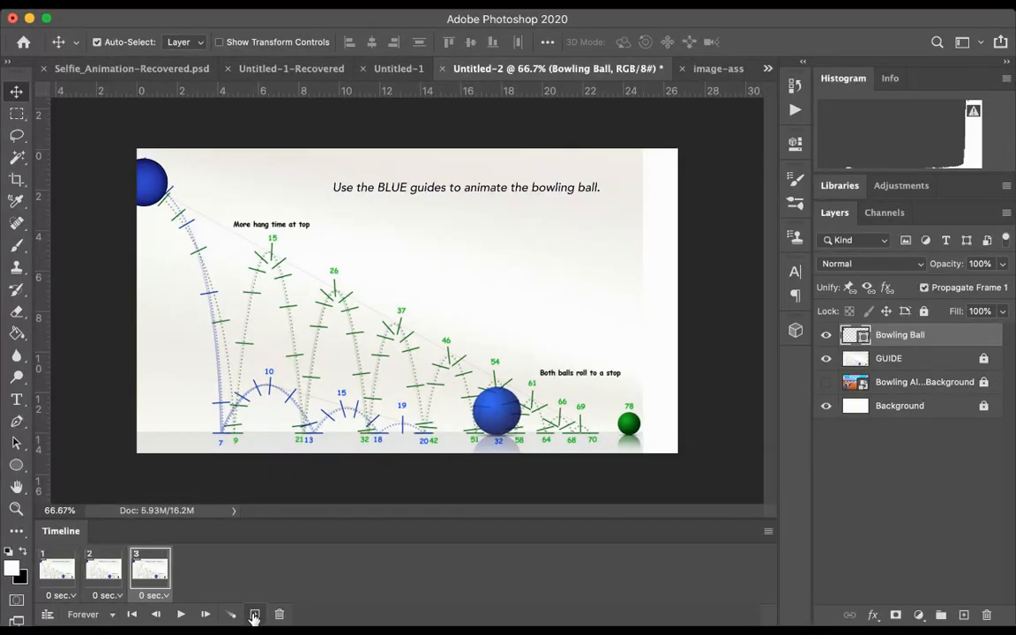
left_click(254, 614)
left_click(254, 615)
left_click(254, 615)
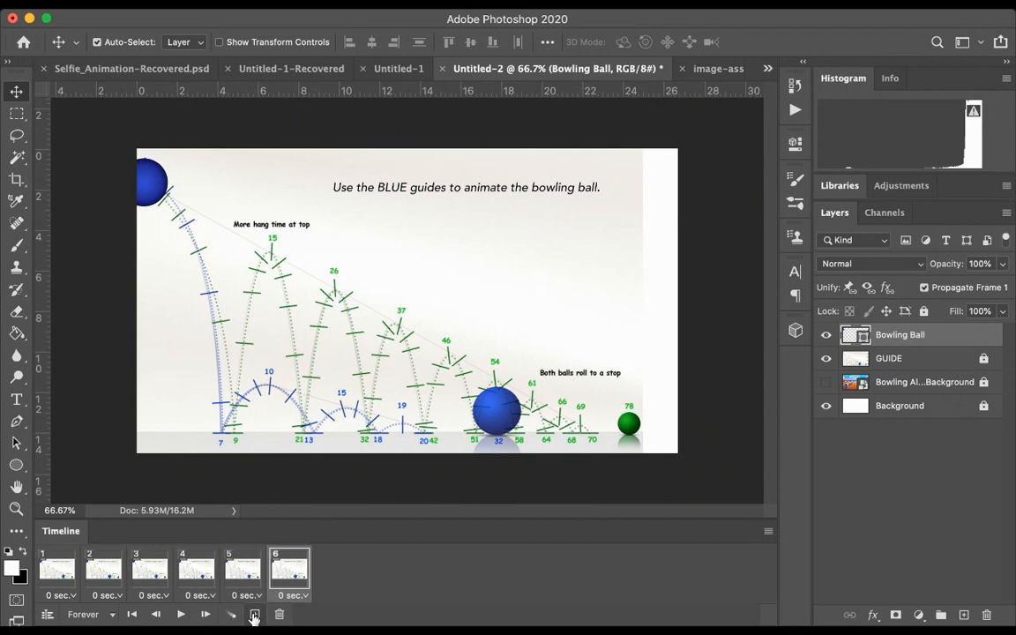
left_click(254, 615)
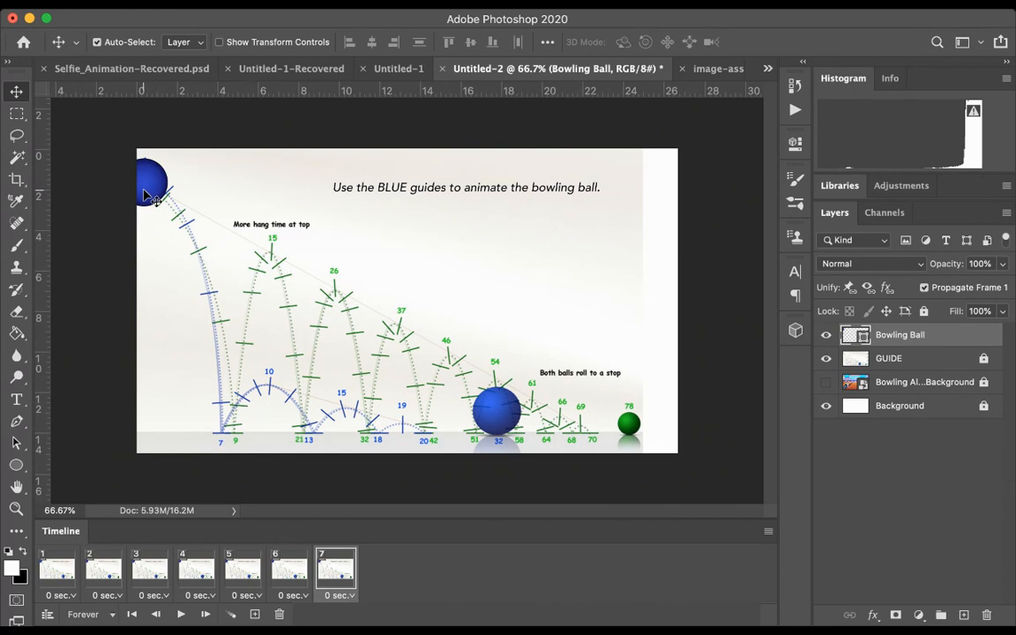
Step: Select all seven frames and set the Bowling Ball layer's opacity to 74%
left_click(104, 572)
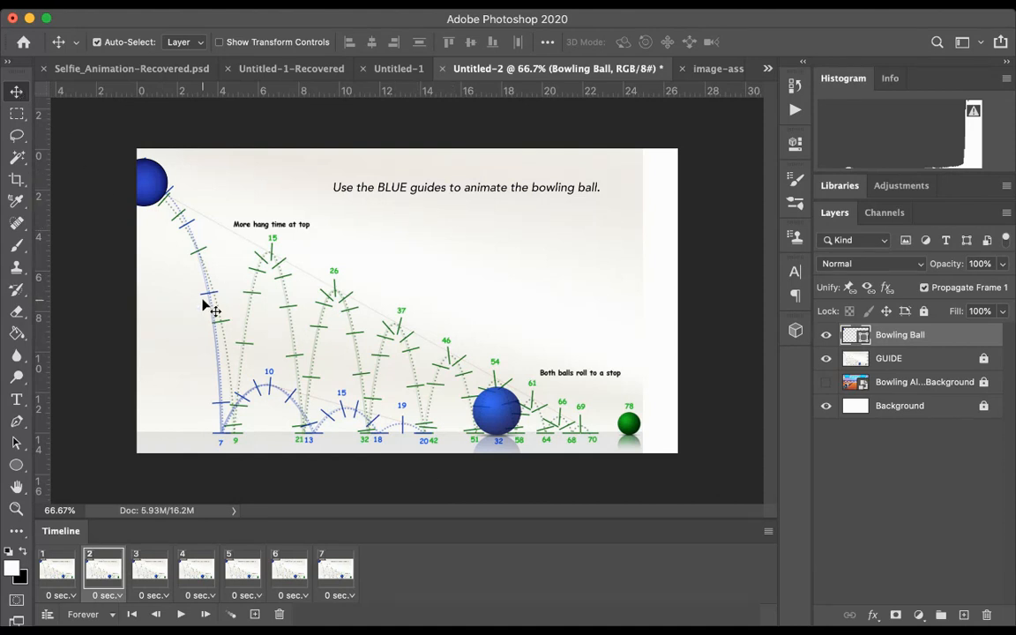
left_click(57, 568)
left_click(105, 567)
left_click(57, 571)
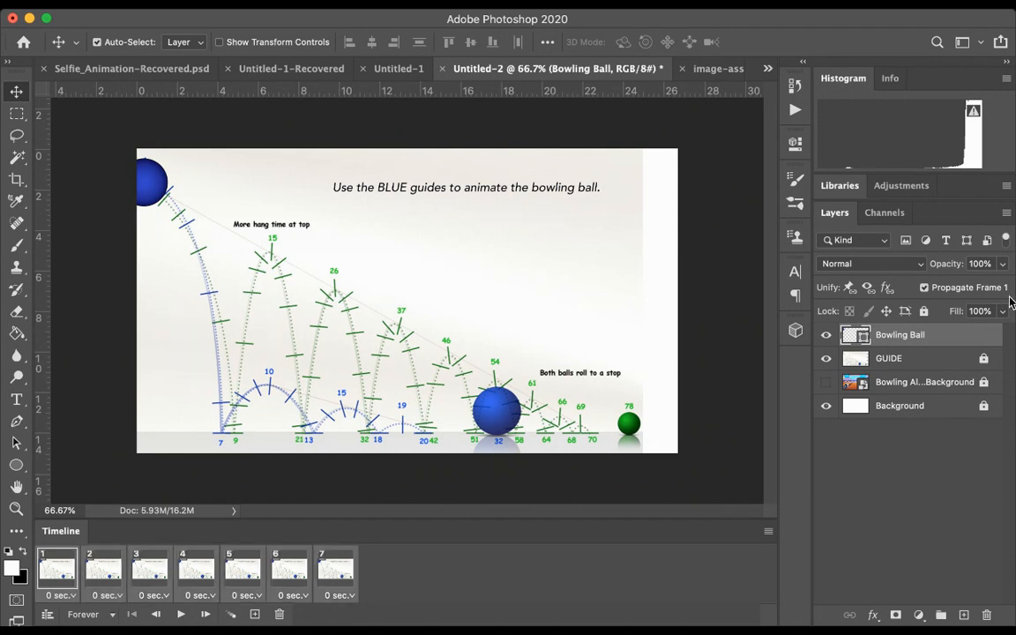
key("7")
key("4")
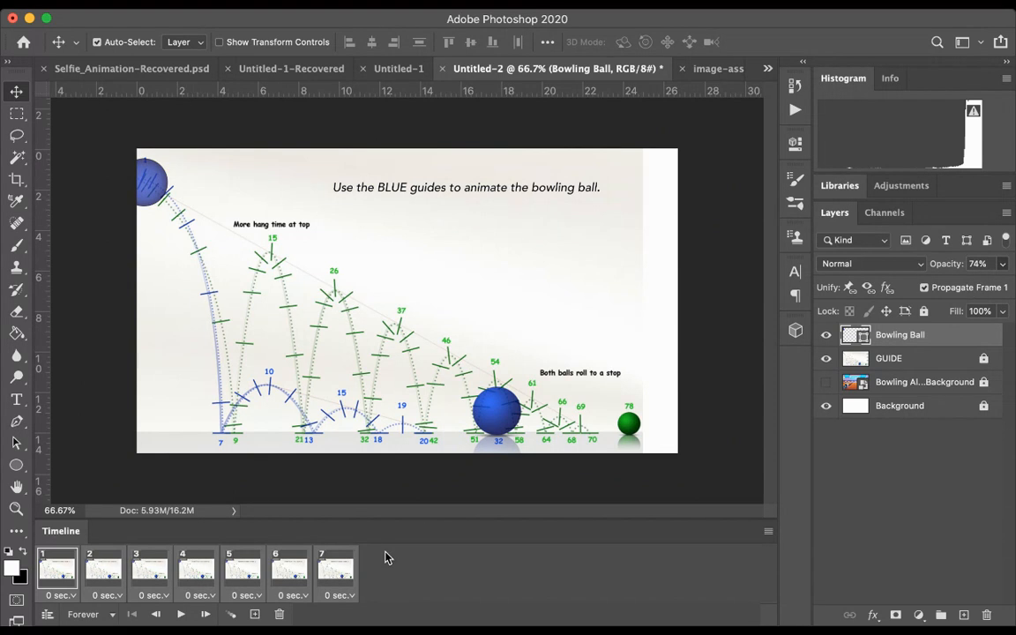
Step: Move the bowling ball in frames 2, 3 and 4 along the blue guide, one successive mark per frame
left_click(104, 568)
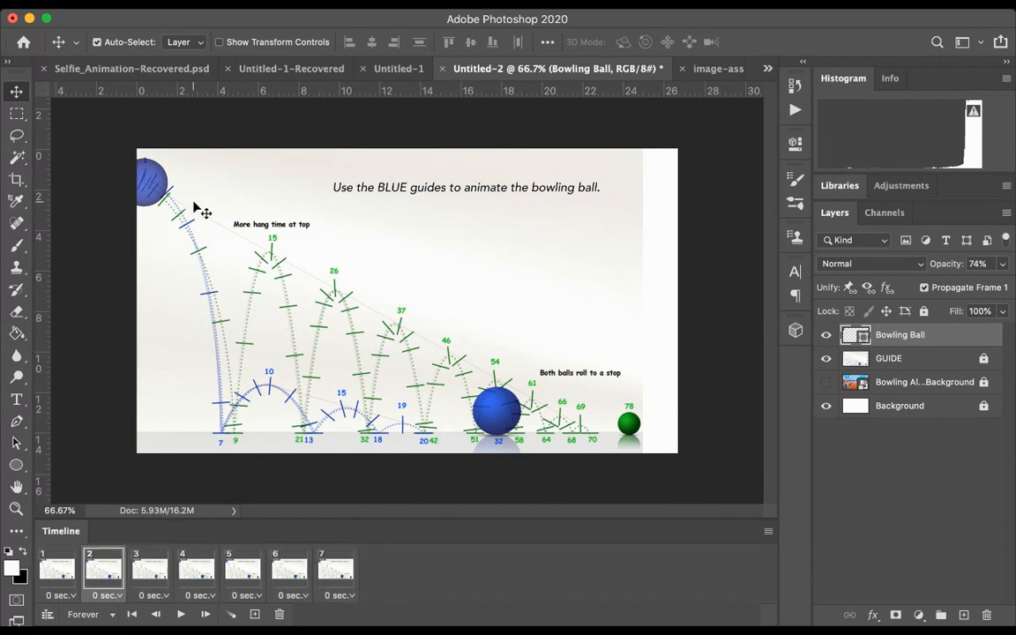
left_click_drag(161, 190, 166, 194)
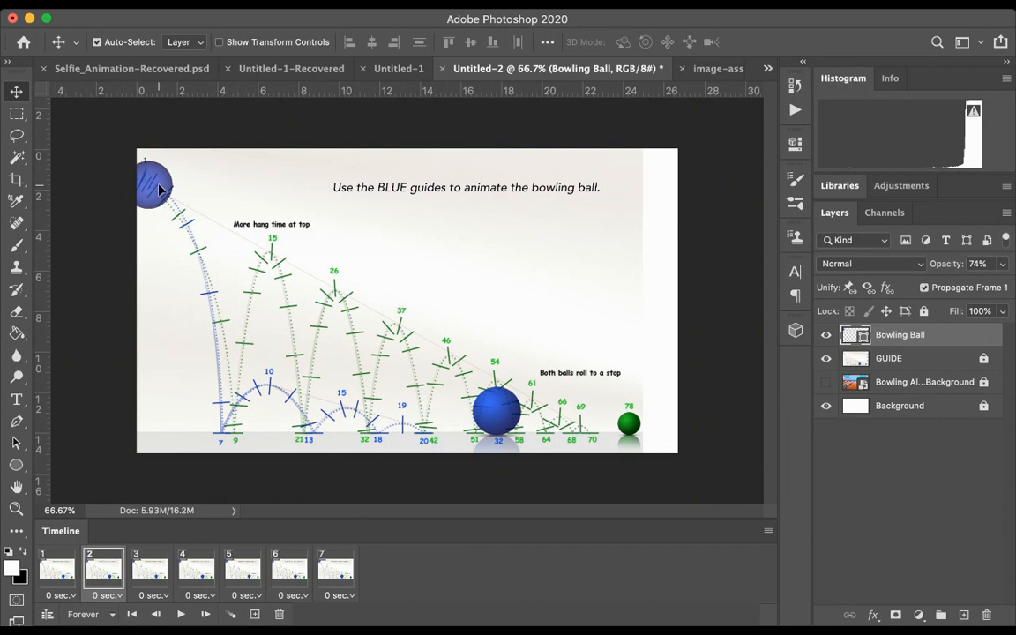
left_click(141, 571)
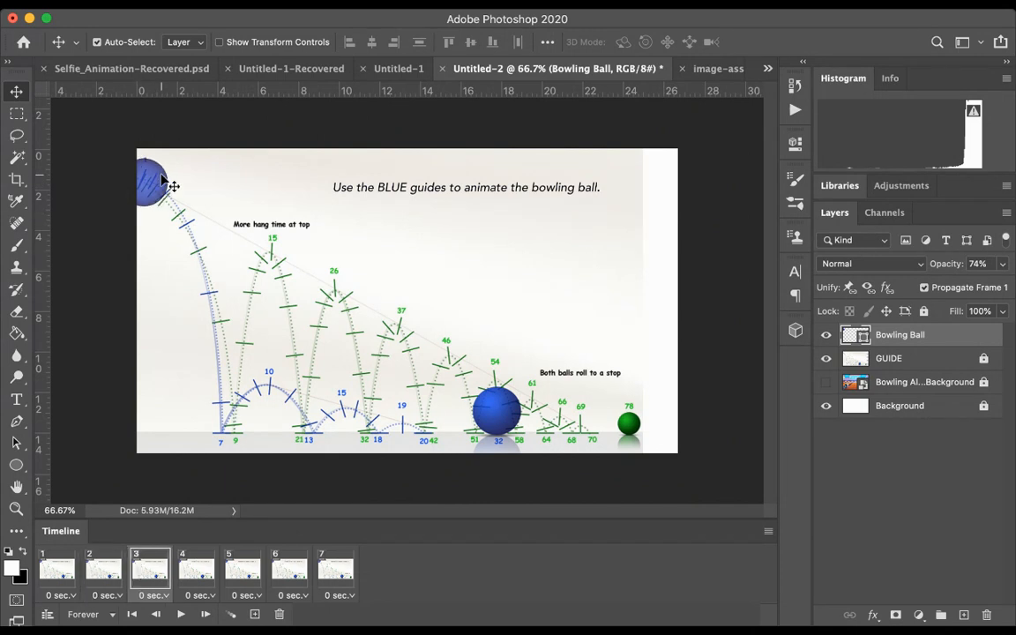
left_click_drag(160, 185, 200, 245)
left_click(196, 573)
Step: Move the bowling ball in frames 5, 6 and 7 down the blue guide, ending on the ground at mark 7
left_click(243, 573)
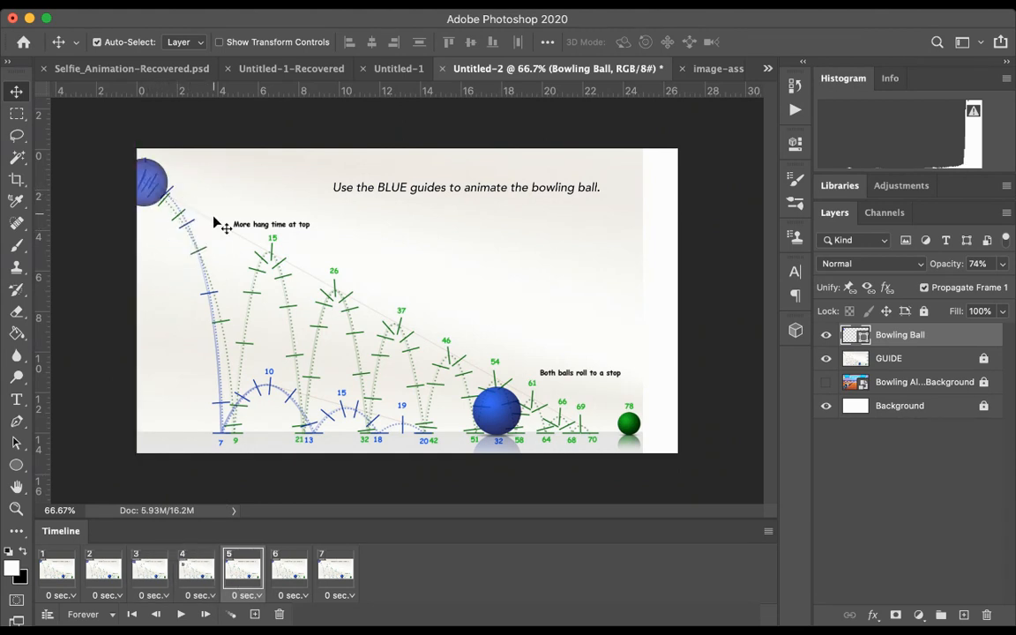
left_click_drag(154, 193, 211, 298)
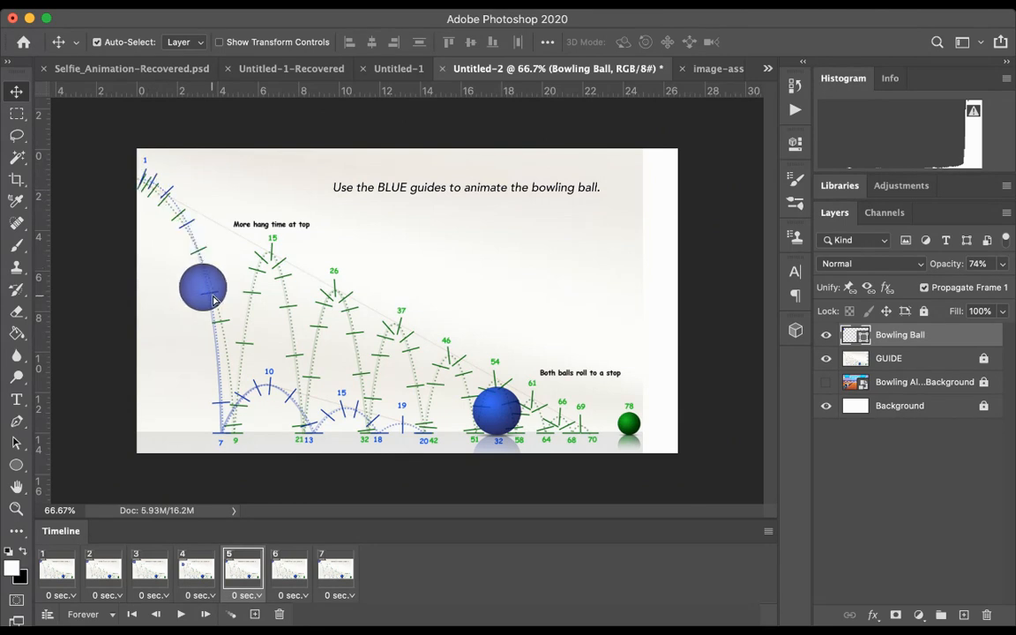
left_click(291, 564)
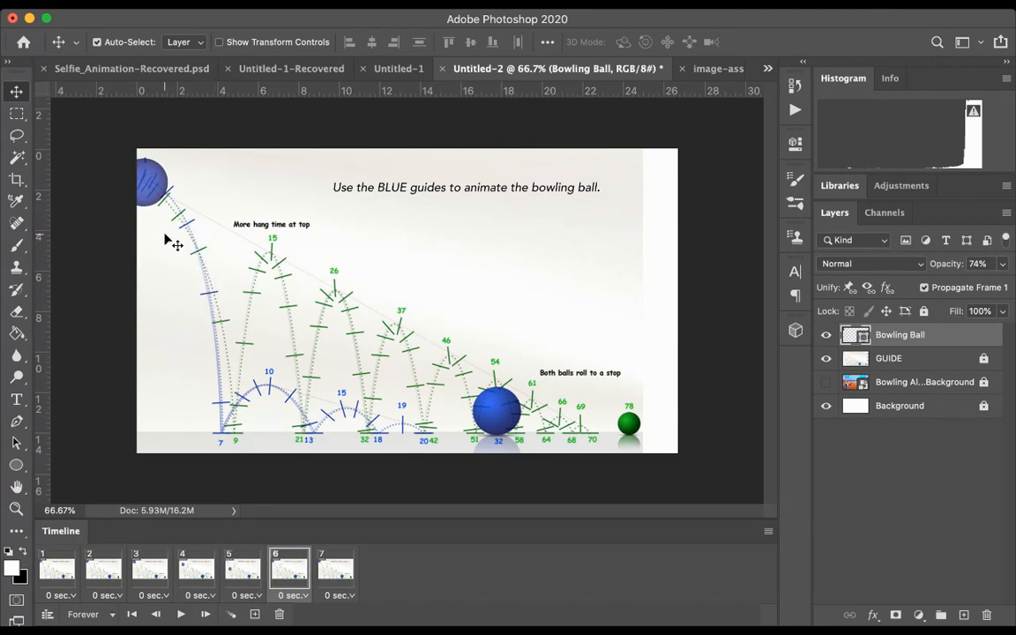
left_click_drag(159, 199, 226, 398)
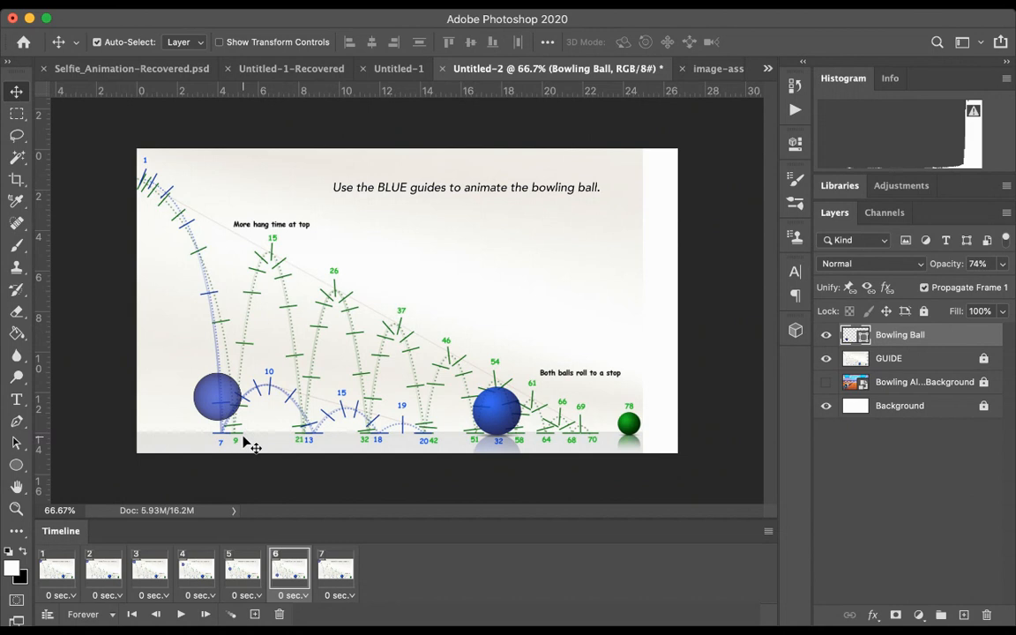
left_click(326, 565)
mouse_move(159, 181)
left_mouse_down()
mouse_move(206, 238)
mouse_move(214, 388)
mouse_move(227, 413)
left_mouse_up()
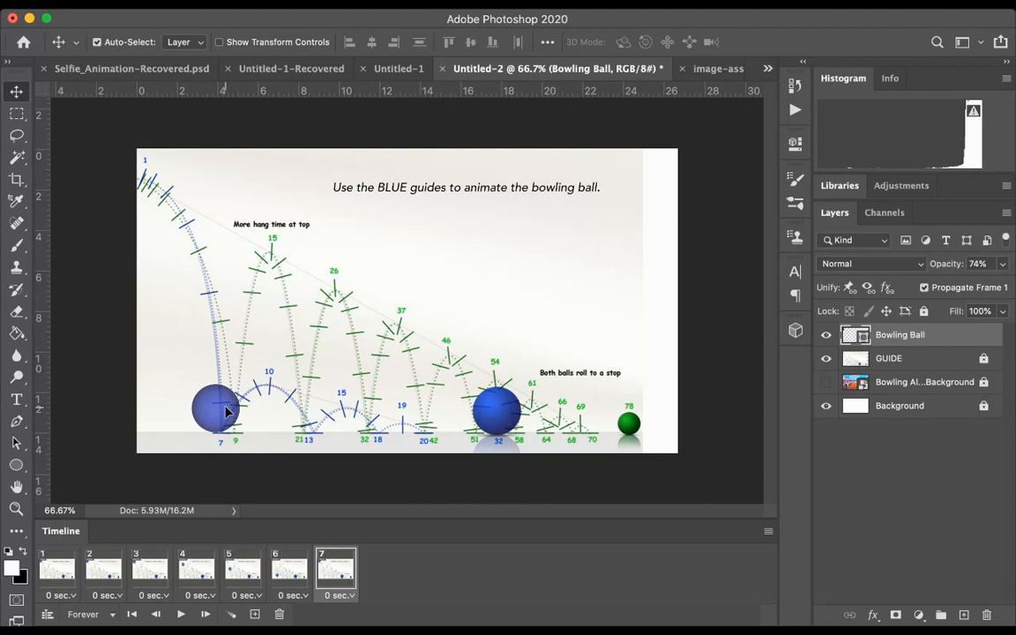
Step: Preview the ball's fall and duplicate frame 7 as a new last frame
left_click(180, 614)
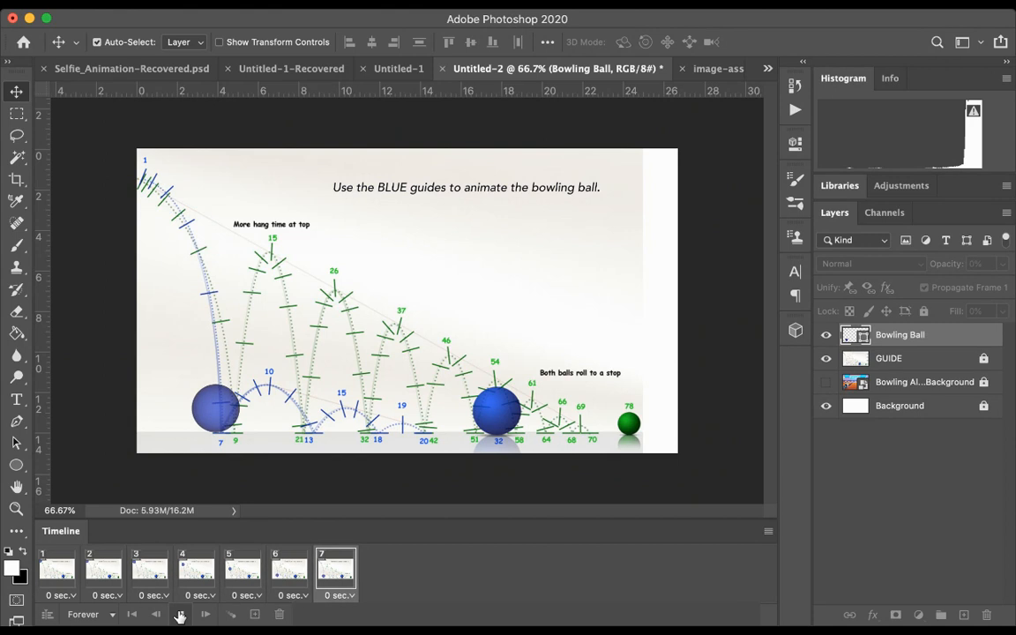
left_click(180, 615)
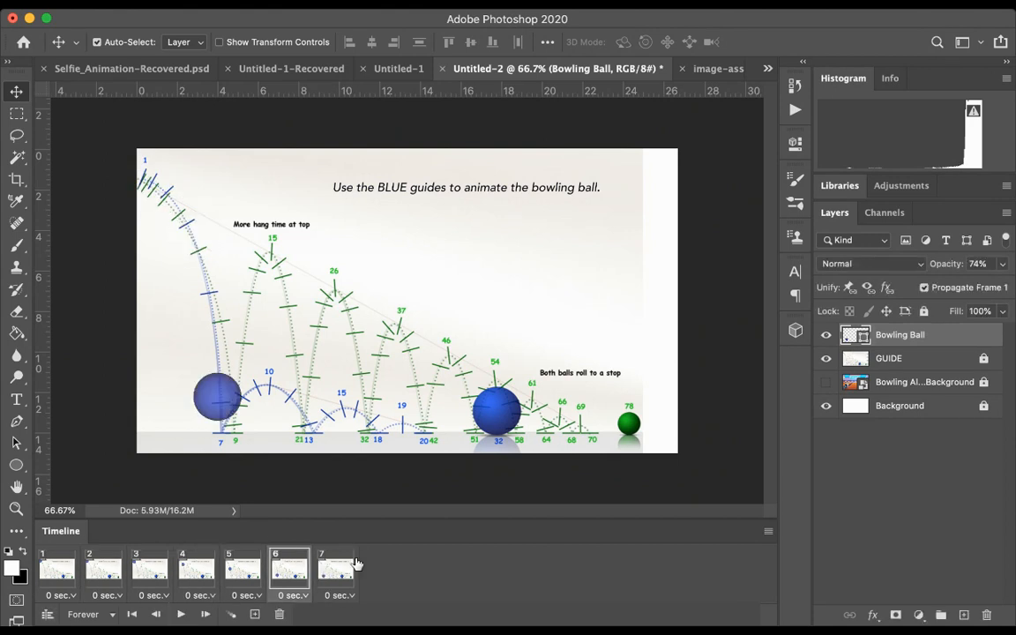
left_click(334, 571)
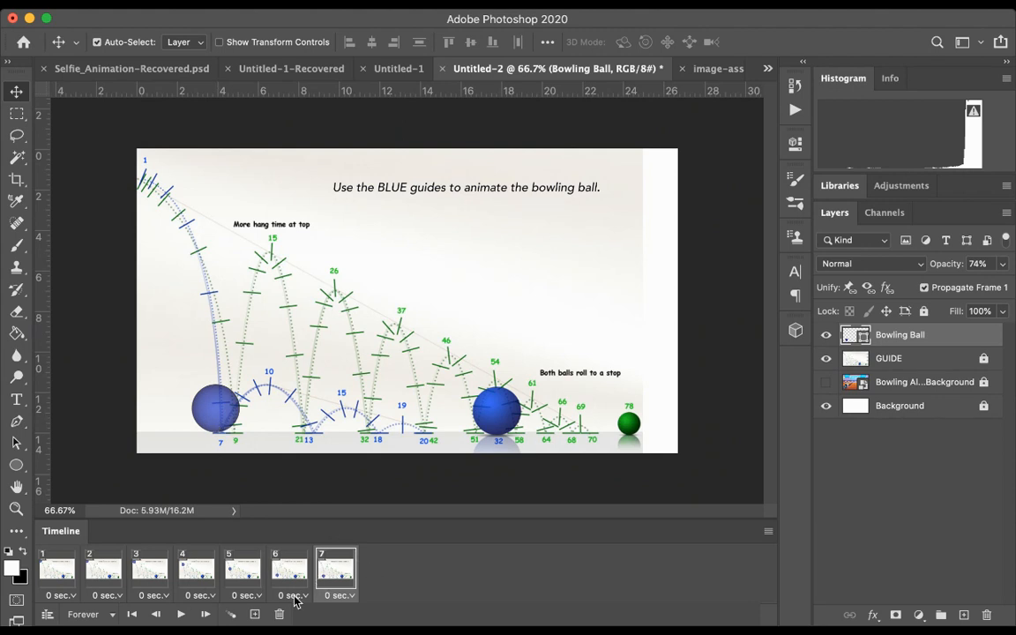
left_click(255, 614)
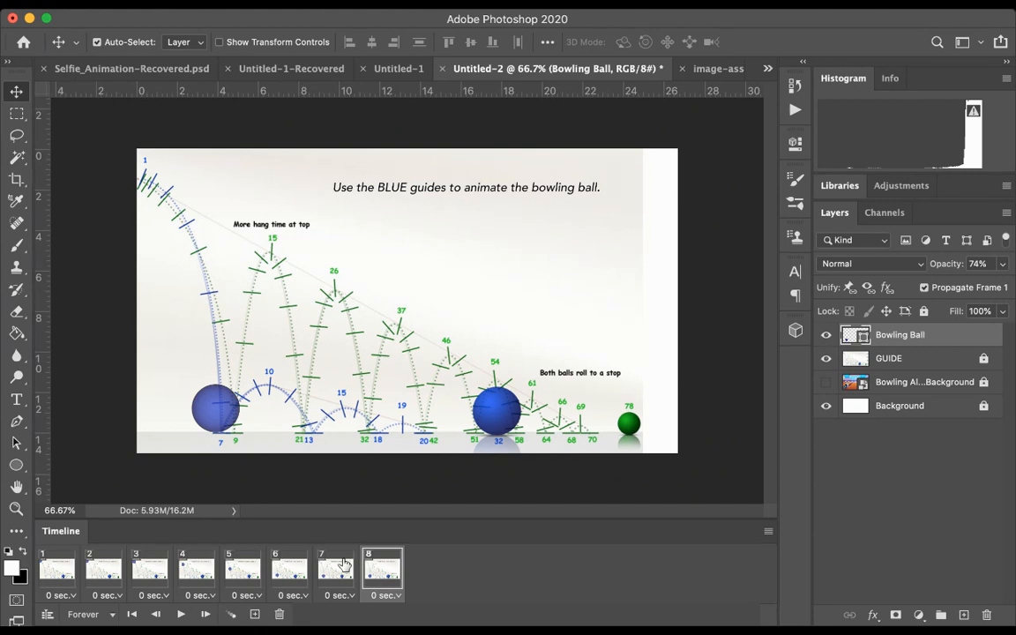
Step: Try tweening frames 7 and 8 with two added frames and moving the ball in frame 10 to blue mark 10
left_click(344, 564, "shift")
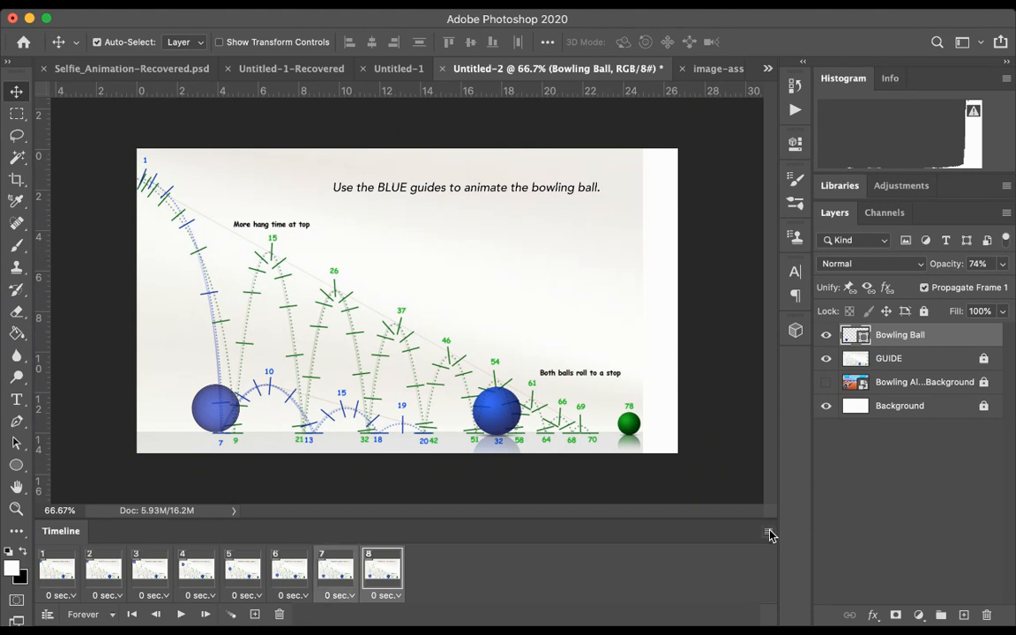
left_click(518, 371)
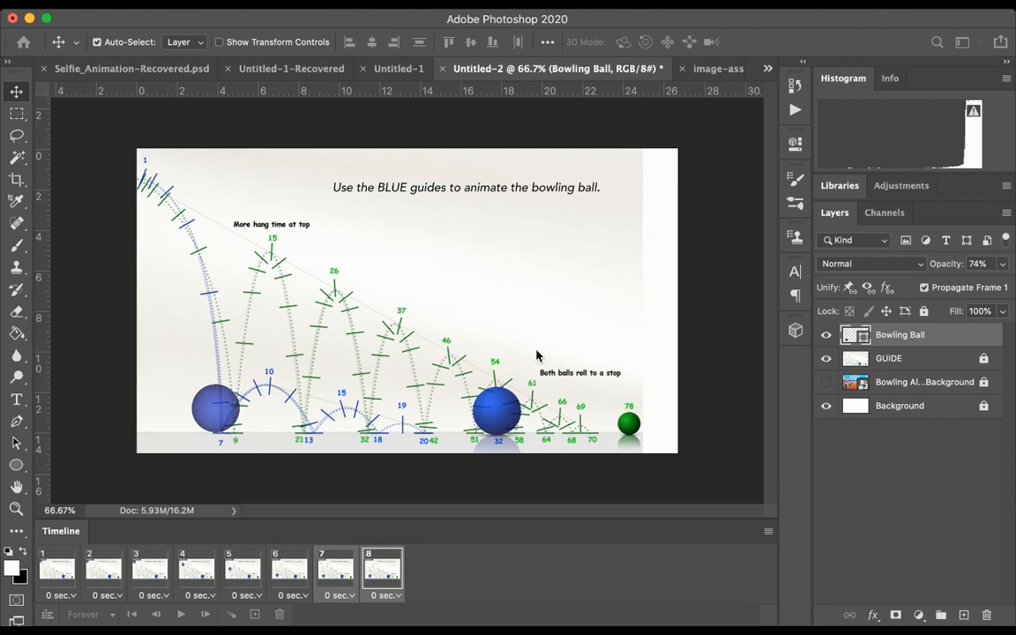
left_click(600, 230)
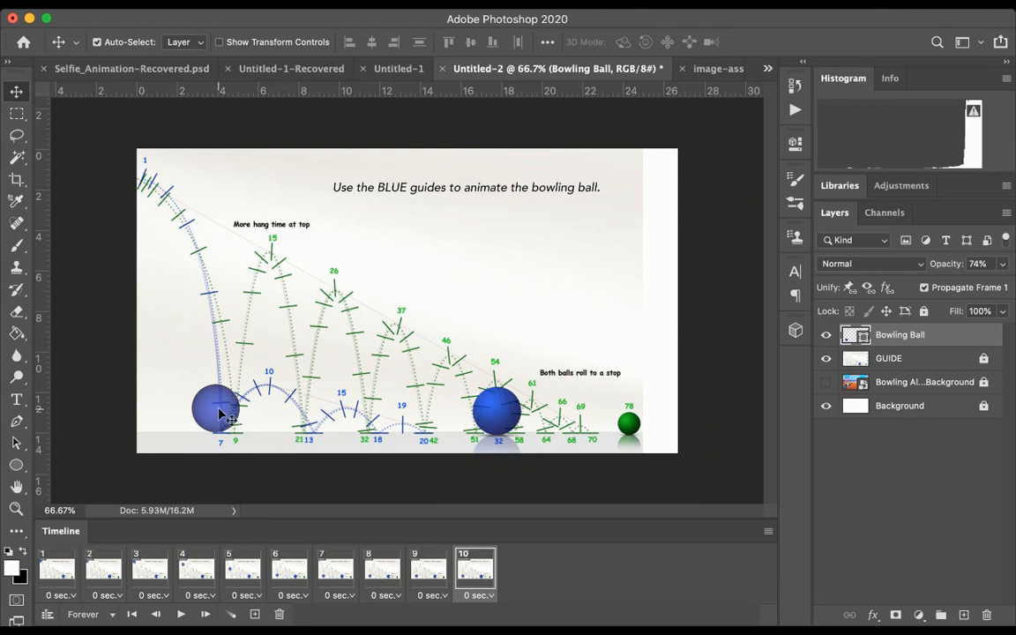
left_click_drag(222, 415, 277, 388)
Step: Check the ball in frames 7 to 10, then undo its last move and the tween
left_click(429, 569)
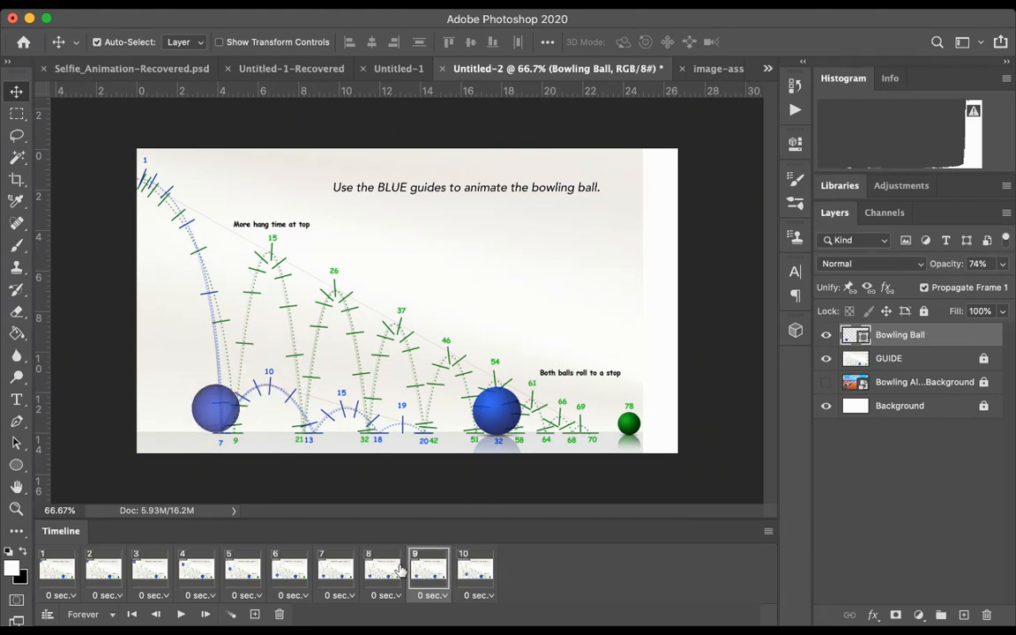
left_click(388, 569)
left_click(340, 568)
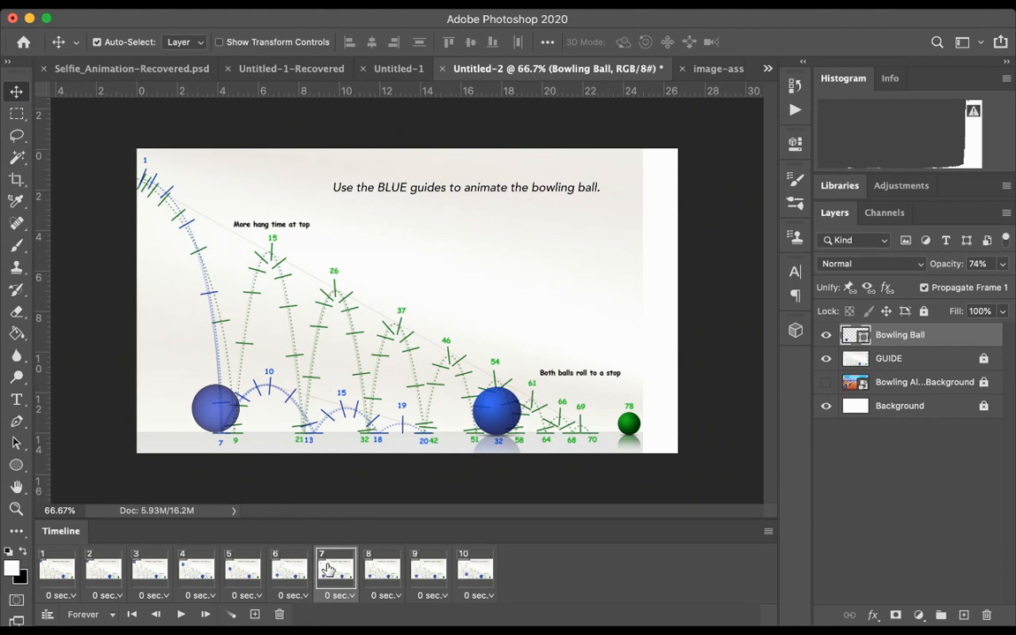
left_click(386, 568)
left_click(420, 569)
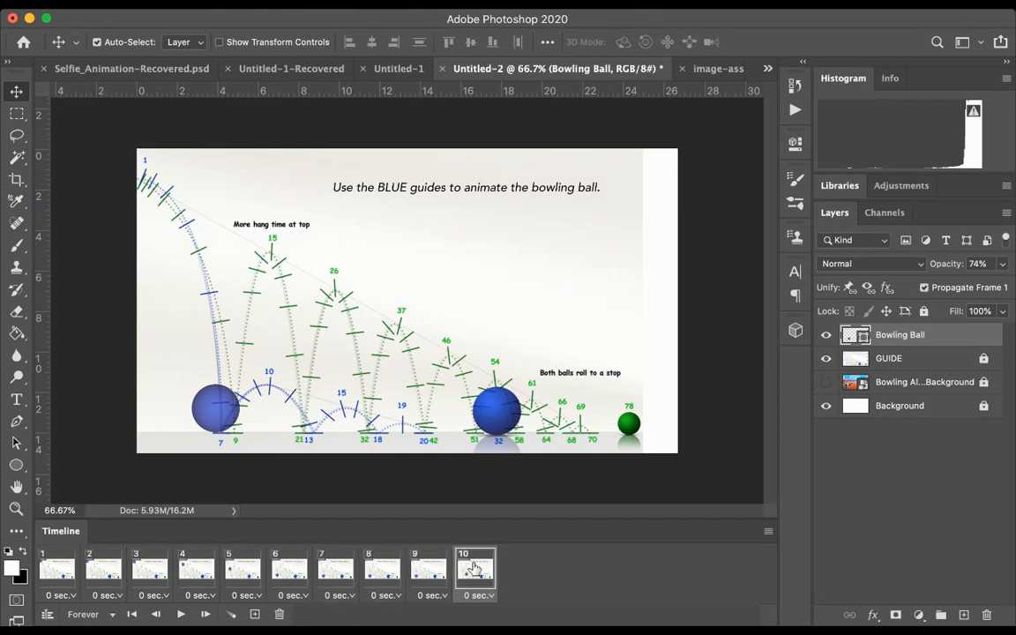
left_click(476, 568)
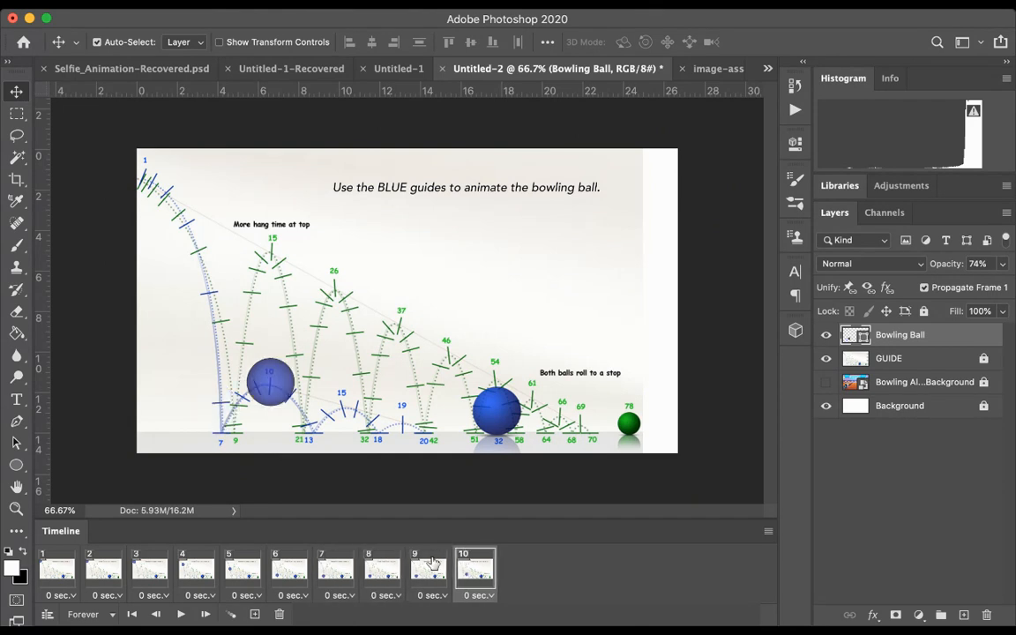
key("super+z")
key("super+z")
key("super+z")
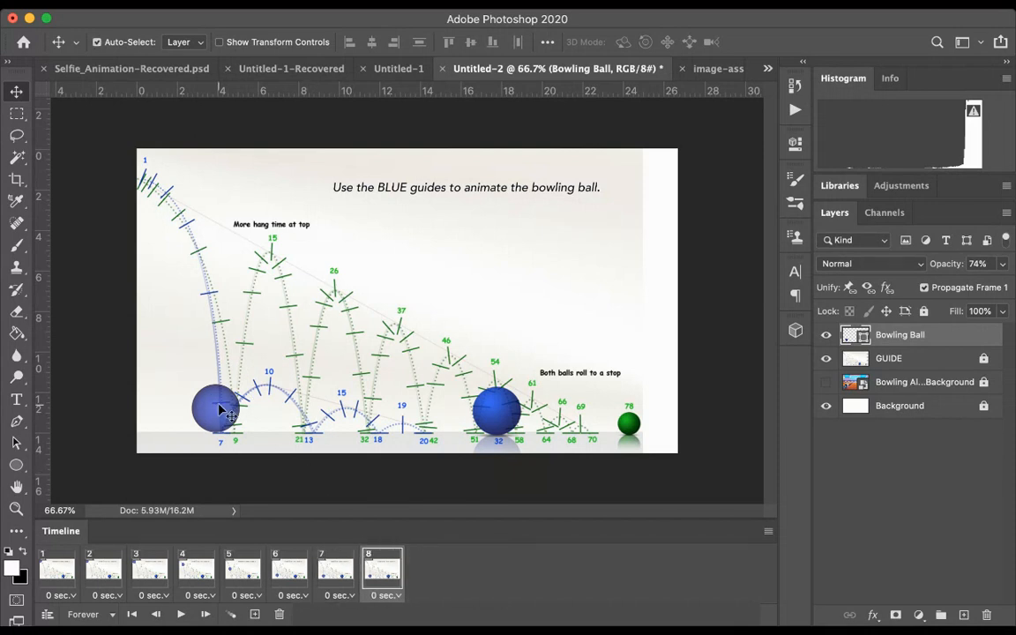
Step: Move the ball in frame 8 to blue mark 10, then tween frames 7 and 8 with two added frames
left_click_drag(233, 408, 281, 377)
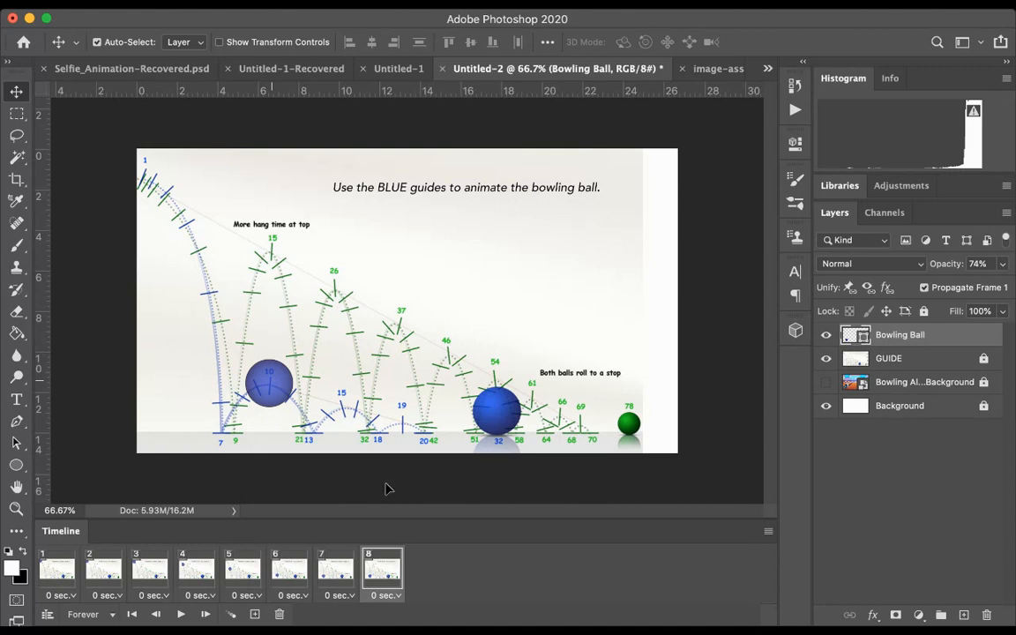
left_click(336, 568)
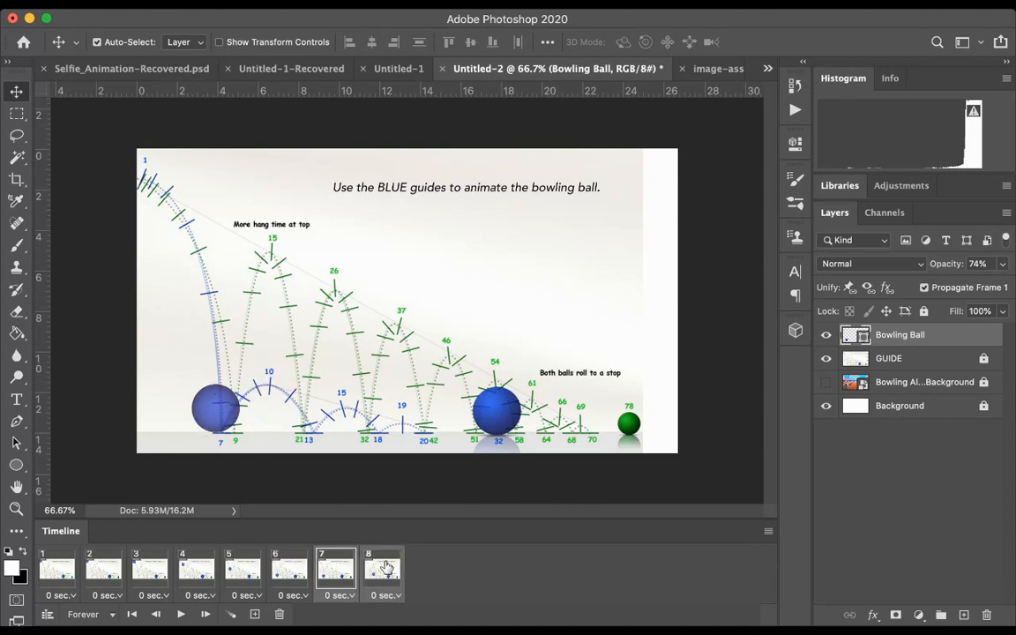
left_click(372, 569)
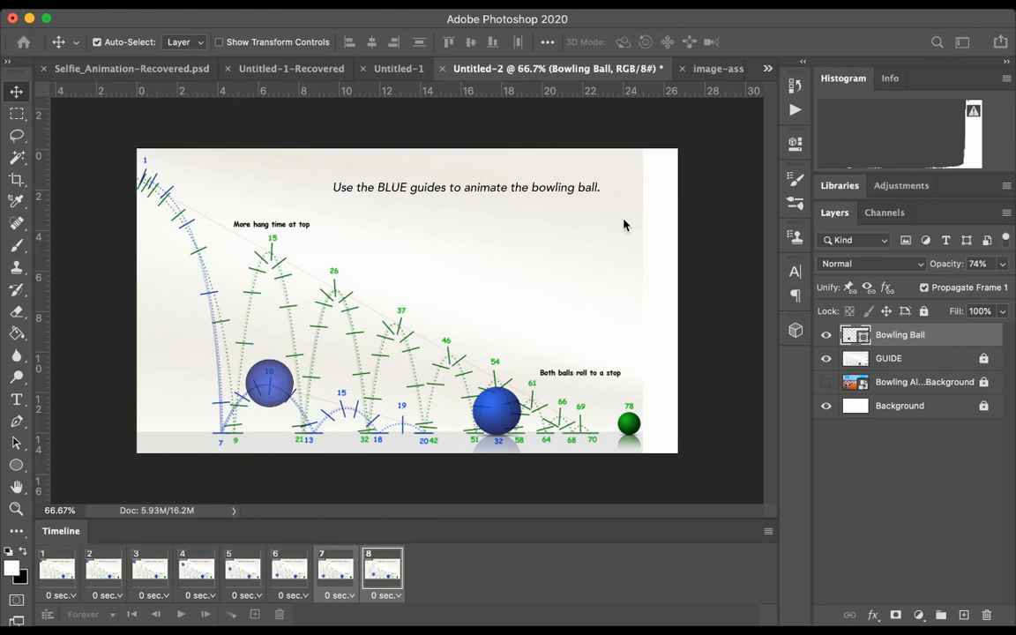
Step: Check the ball's position on the blue arc in frames 7 to 10
left_click(343, 560)
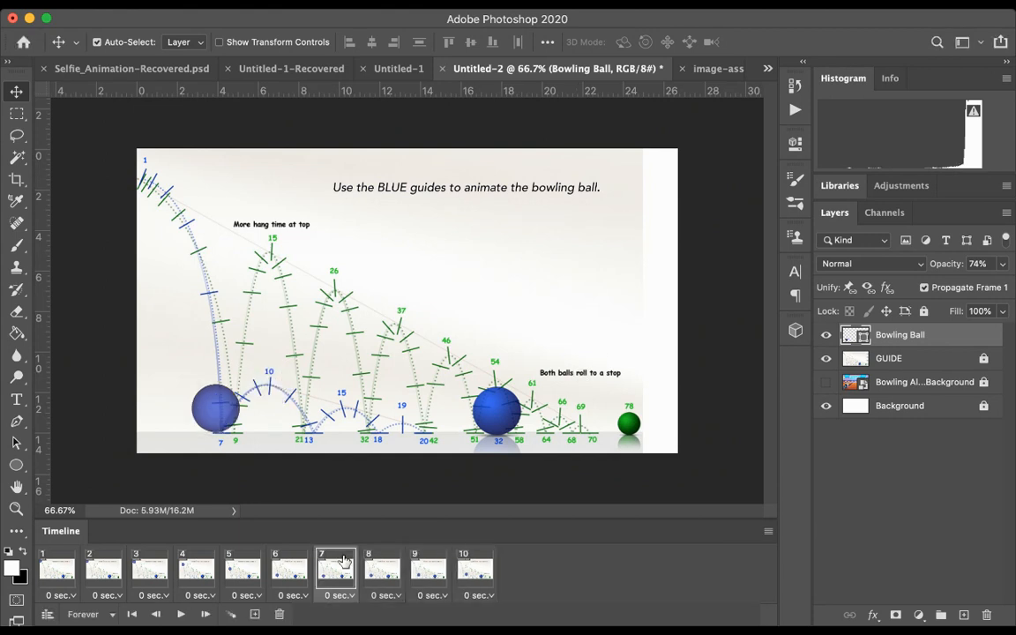
left_click(485, 566)
left_click_drag(212, 419, 266, 392)
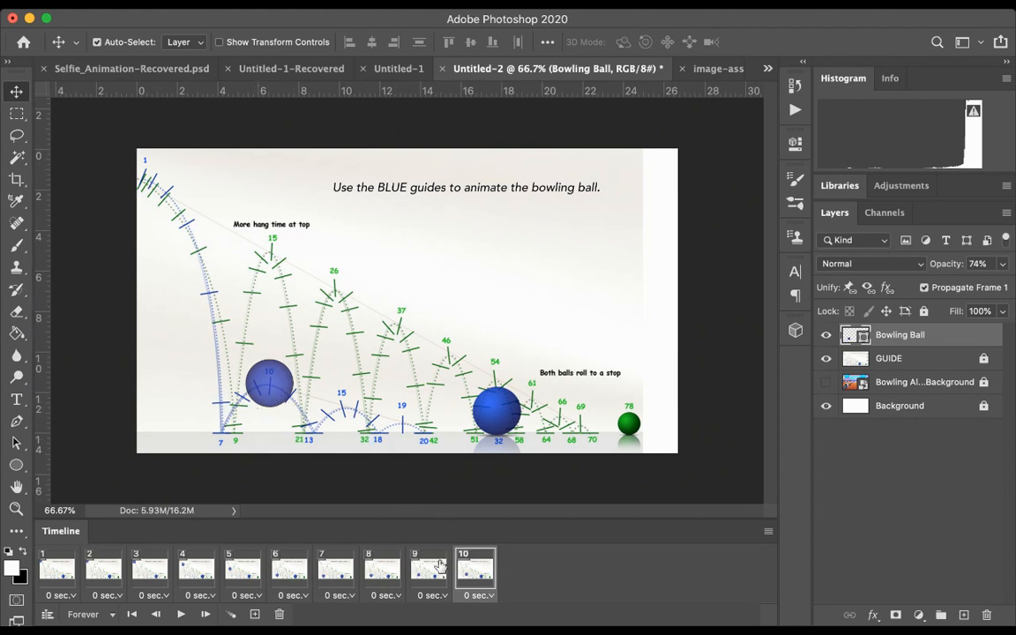
left_click(438, 566)
left_click(389, 570)
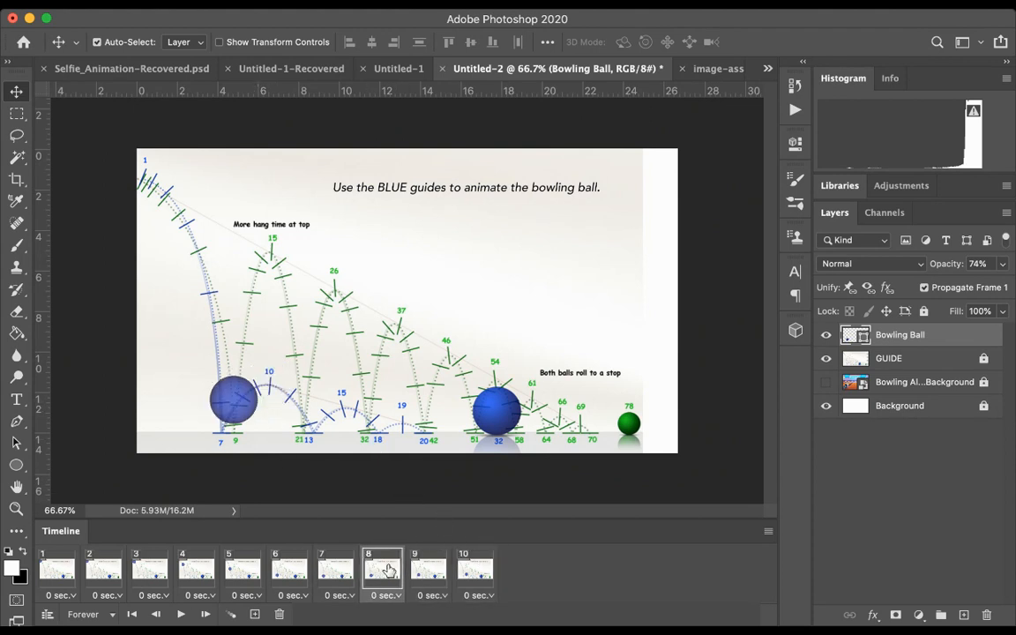
left_click(335, 568)
left_click(385, 569)
left_click(430, 567)
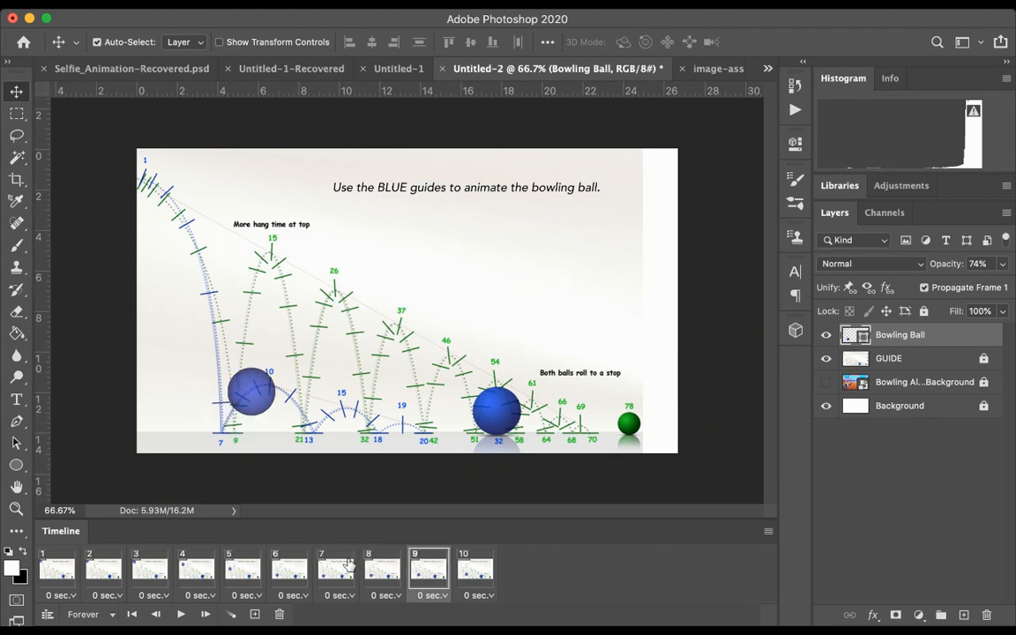
Step: Play the bowling ball animation from the first frame
left_click(349, 564)
left_click(59, 572)
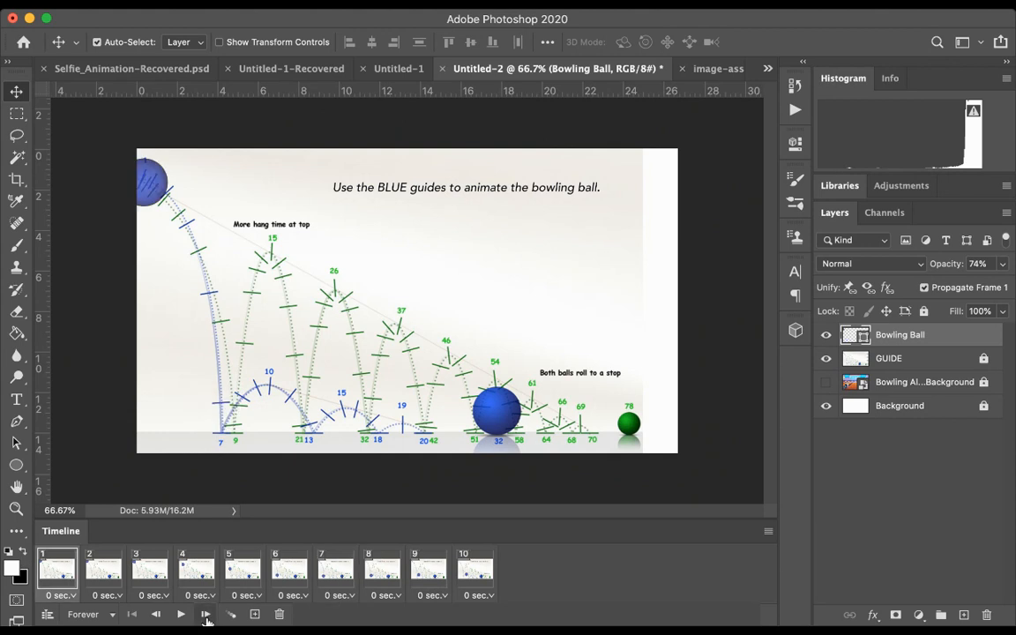
left_click(180, 613)
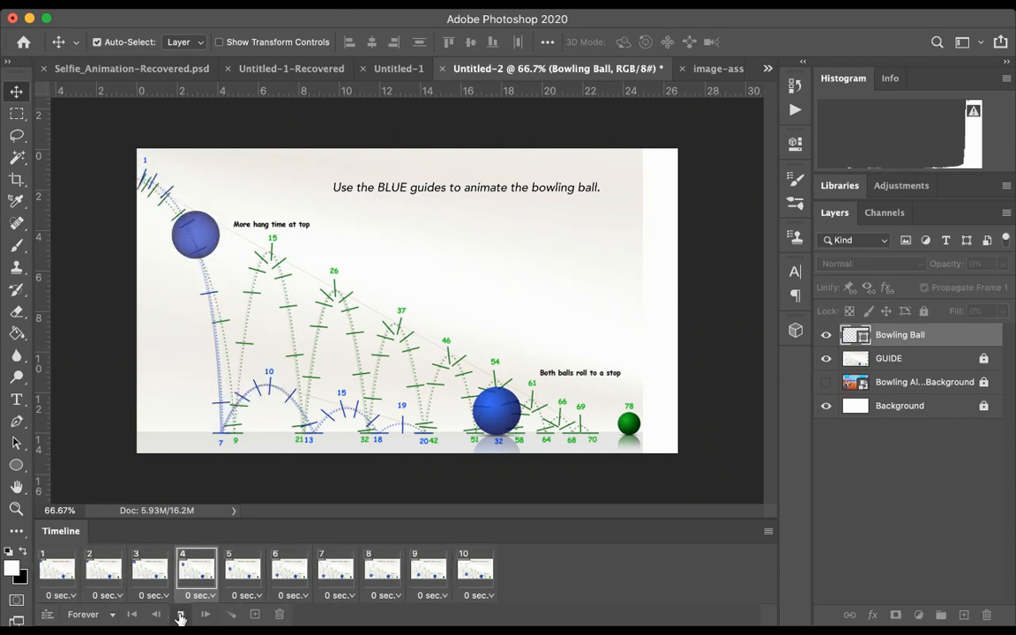
Step: Add frame 11 with the ball moved to blue mark 13, then tween frames 10 and 11 with two added frames
left_click(180, 614)
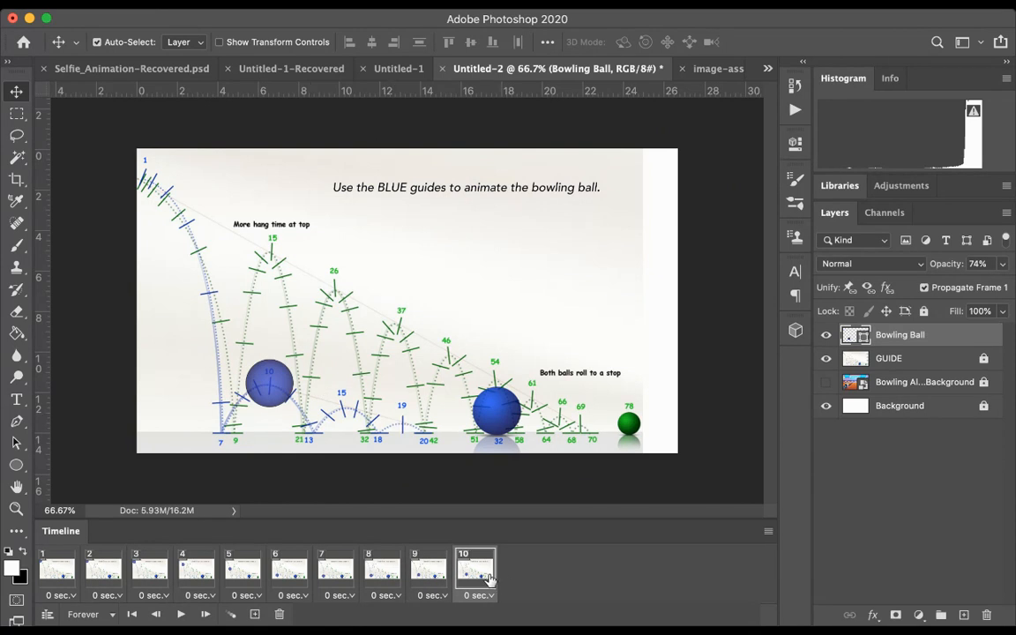
left_click(255, 614)
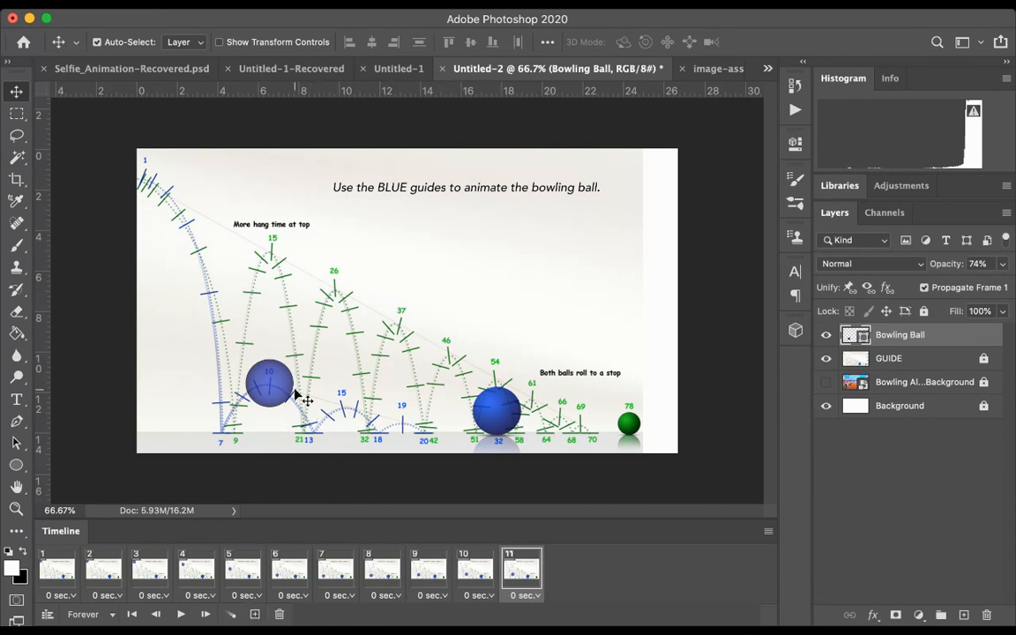
left_click_drag(278, 388, 316, 417)
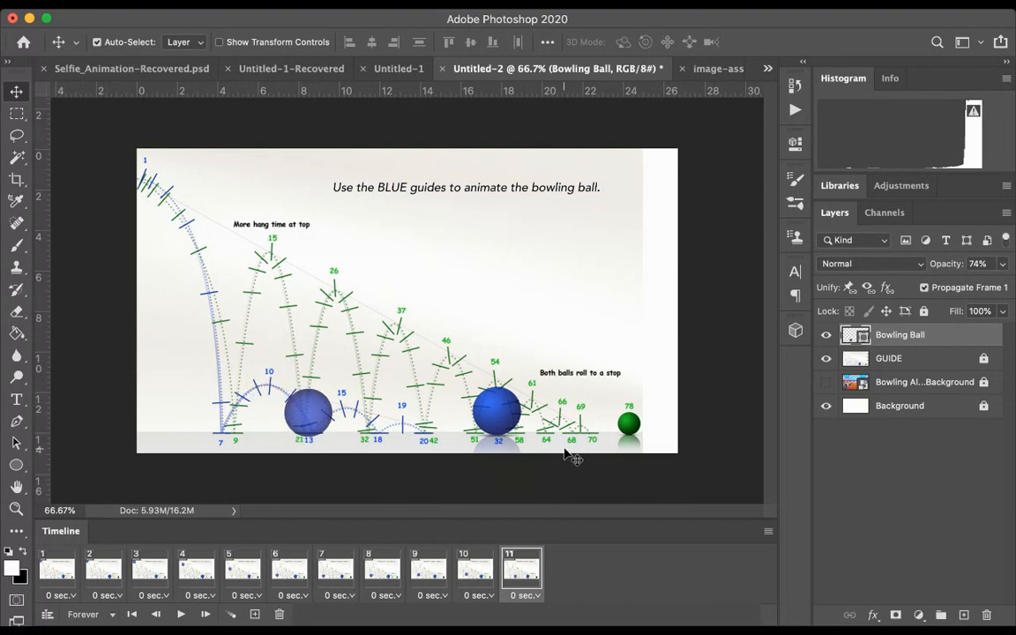
left_click(481, 556, "shift")
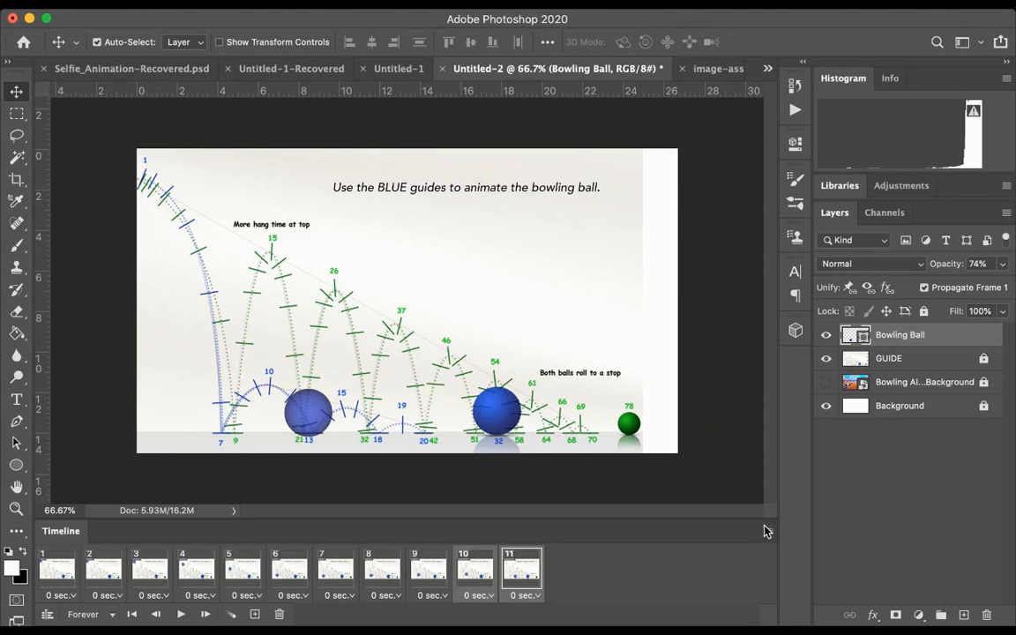
left_click(585, 323)
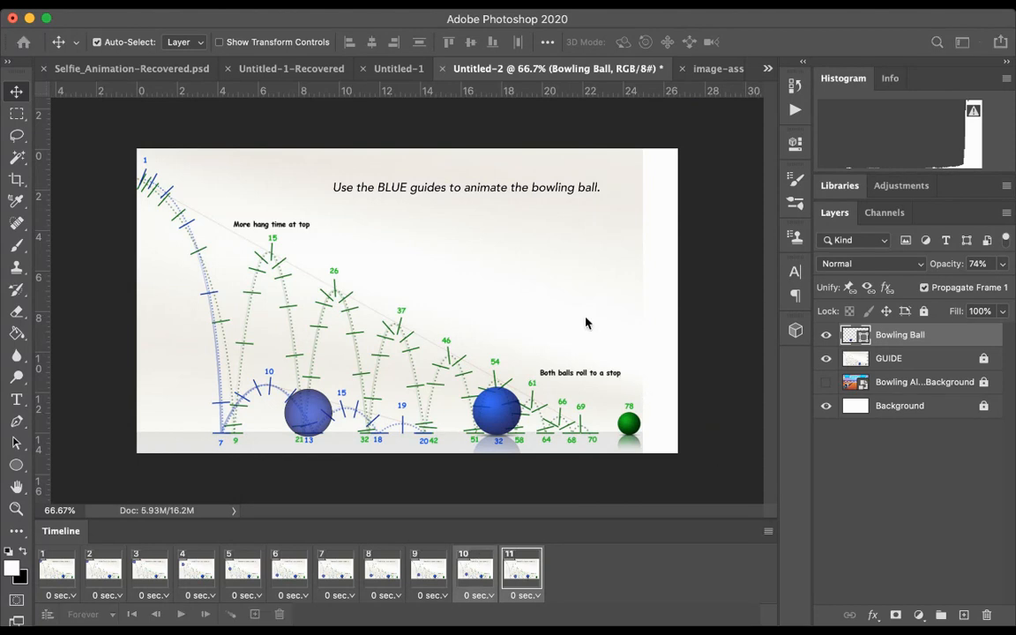
left_click(610, 225)
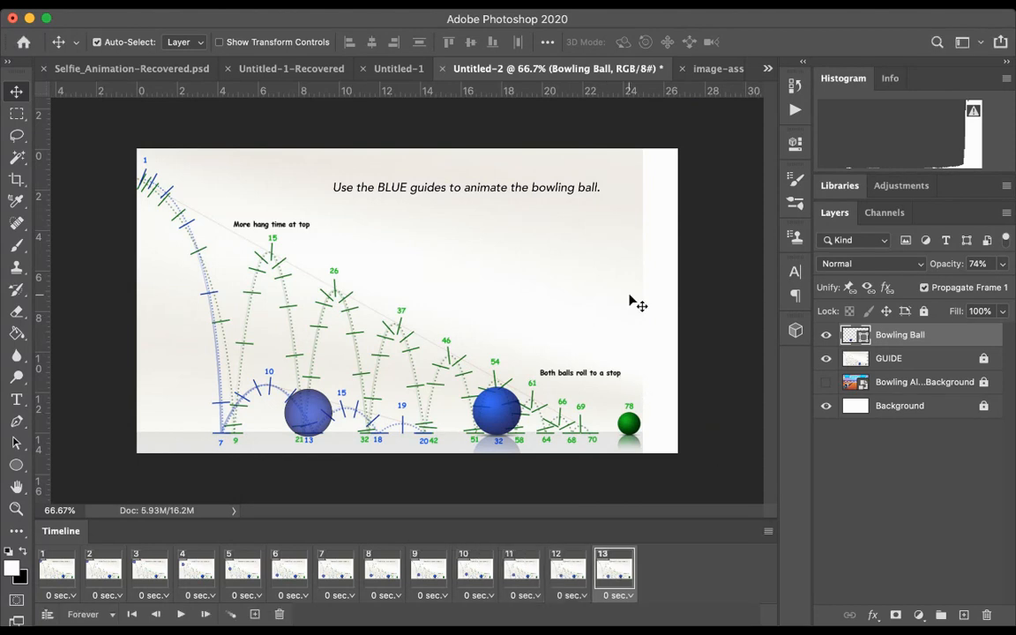
Step: Check the ball in frames 11 and 12 against the blue arc, and nudge it slightly in frame 11
left_click(525, 564)
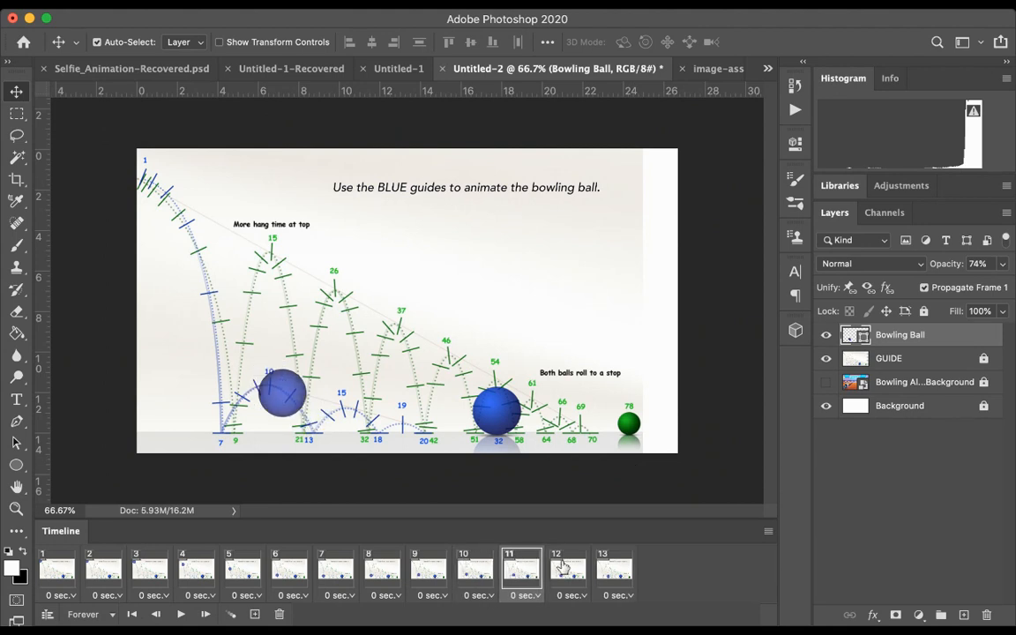
left_click(572, 567)
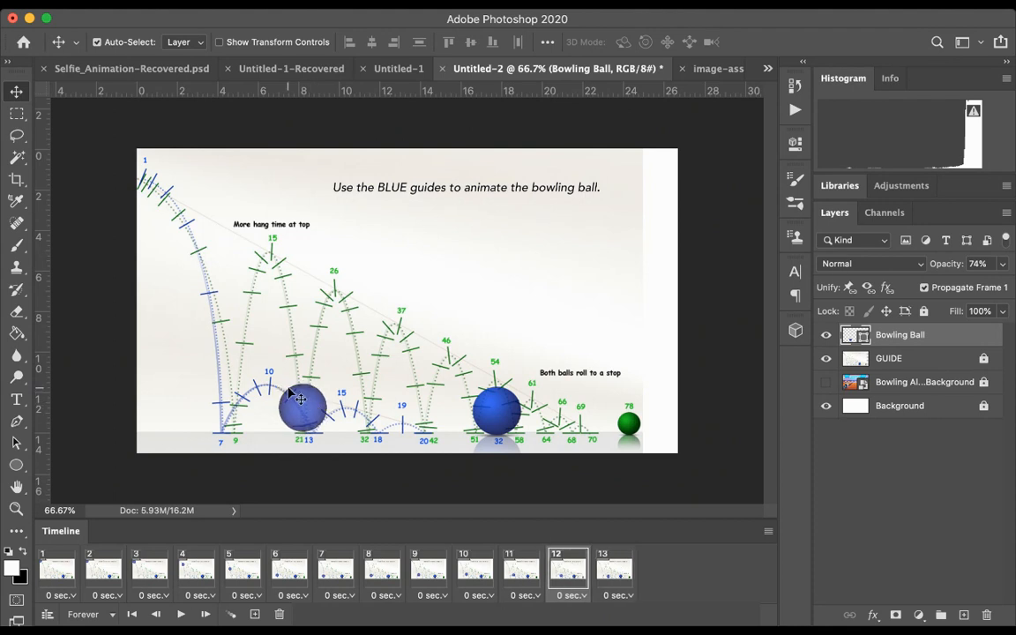
left_click(529, 567)
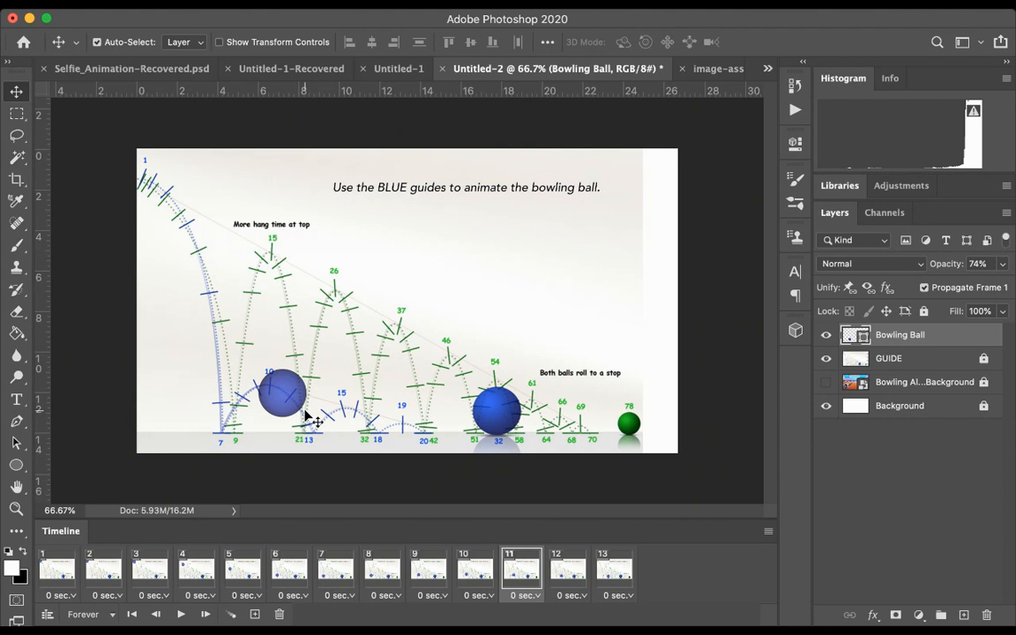
left_click_drag(291, 395, 288, 393)
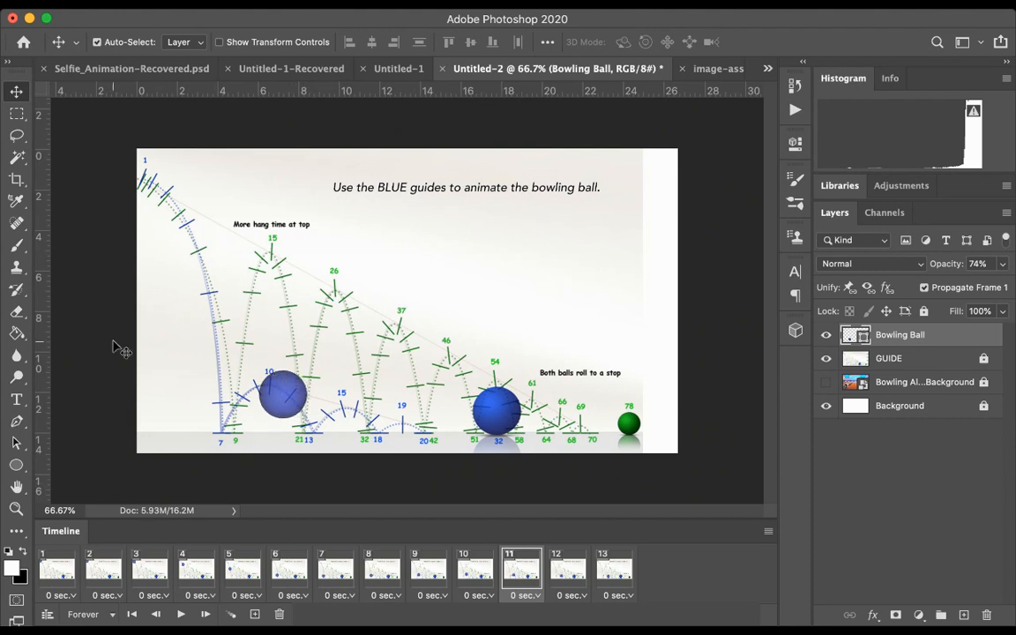
Step: Play the 13-frame bounce from the first frame, then stop the playback
left_click(58, 569)
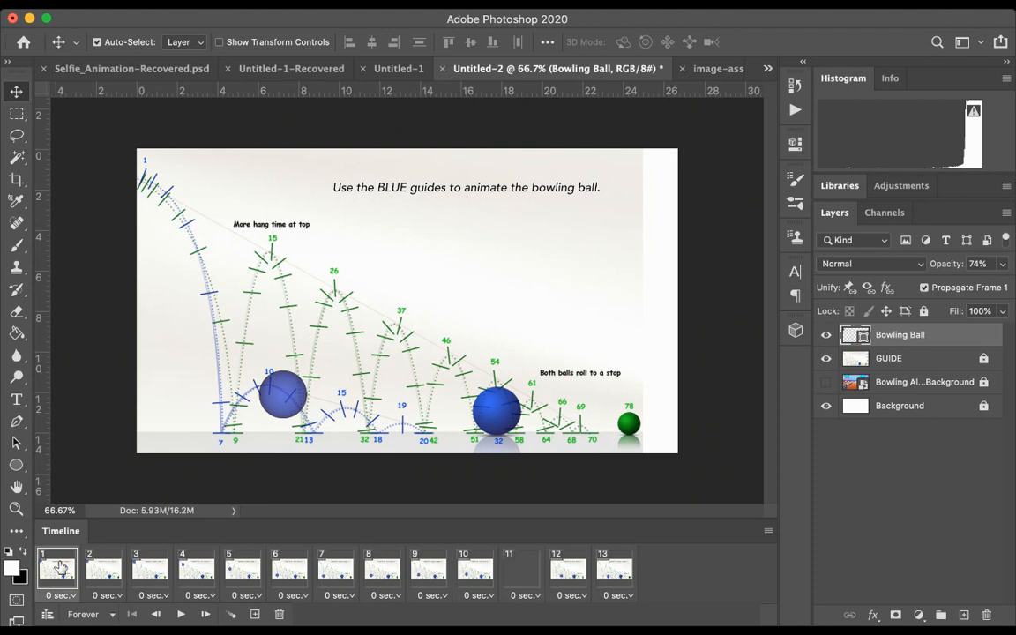
left_click(181, 614)
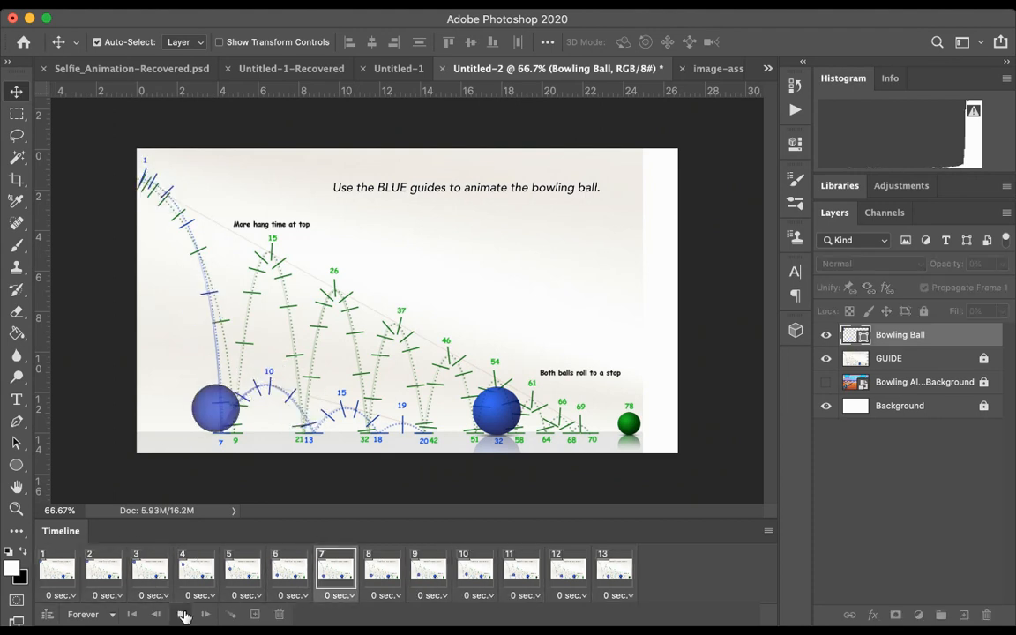
left_click(182, 614)
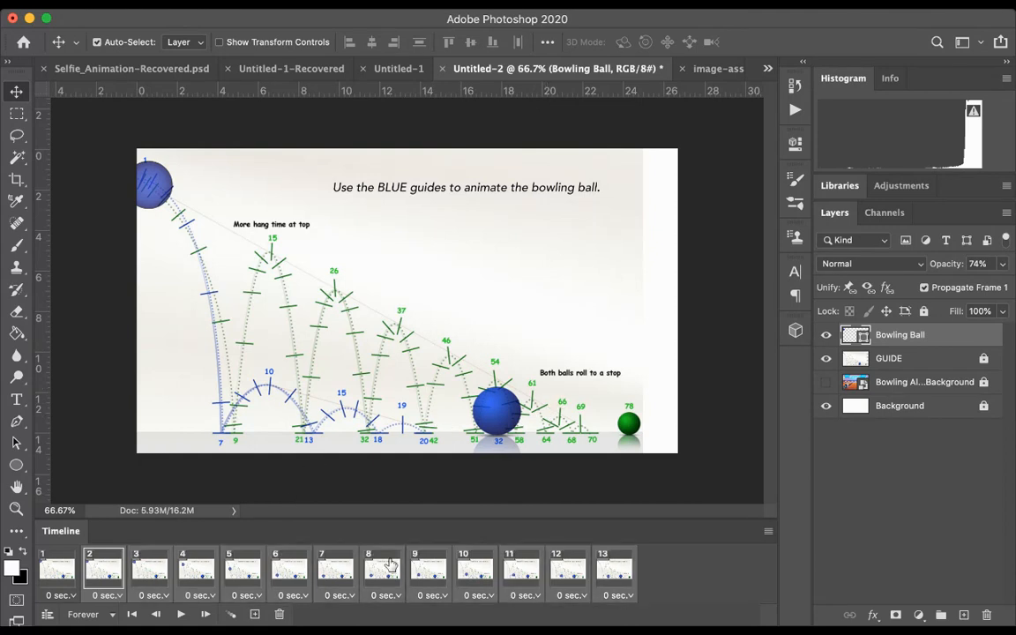
Step: Across all 13 frames, set the Bowling Ball layer's opacity to 100% and show the bowling alley background instead of the GUIDE layer
left_click(49, 569)
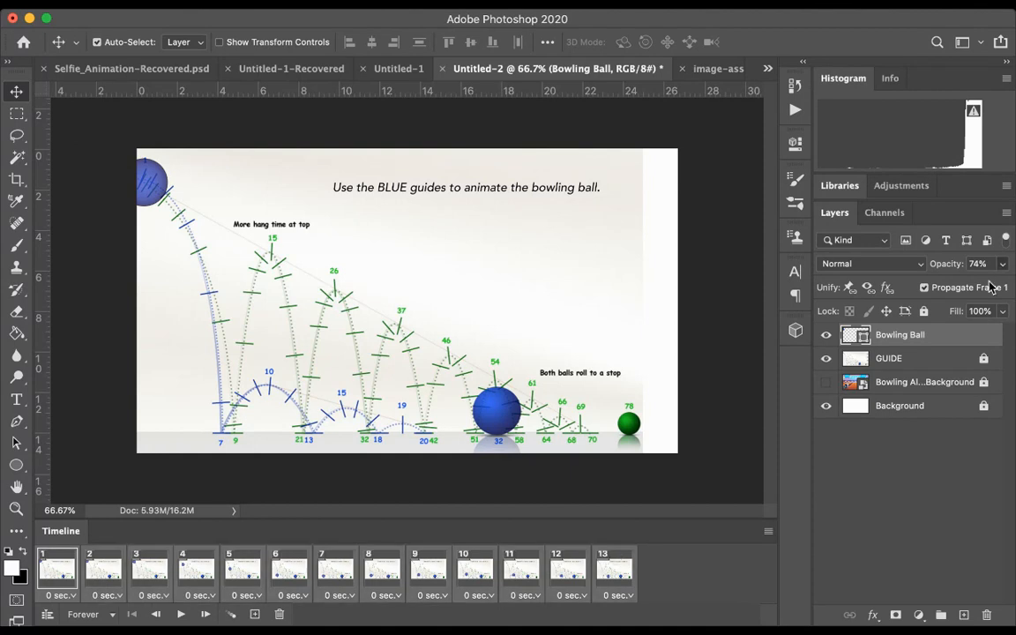
key("0")
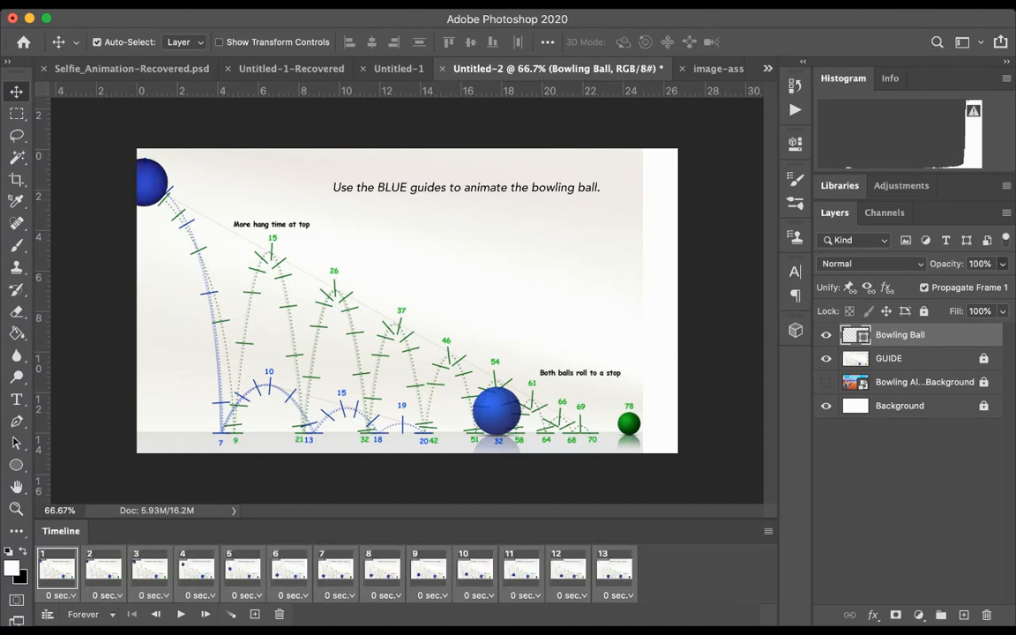
left_click(826, 359)
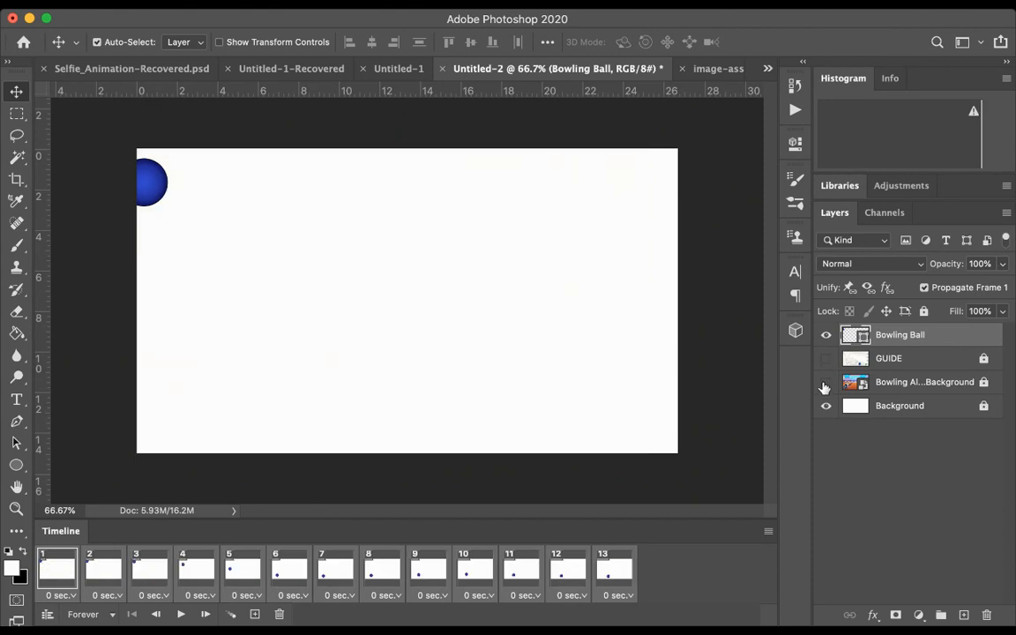
left_click(826, 384)
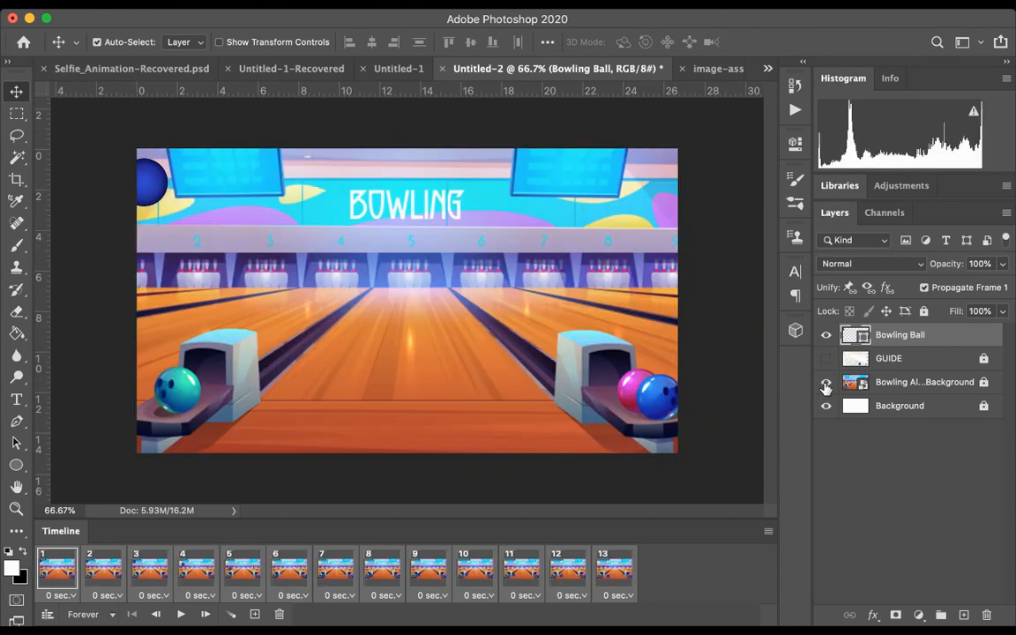
Step: Preview the ball animation over the bowling alley background, then stop the playback
left_click(181, 614)
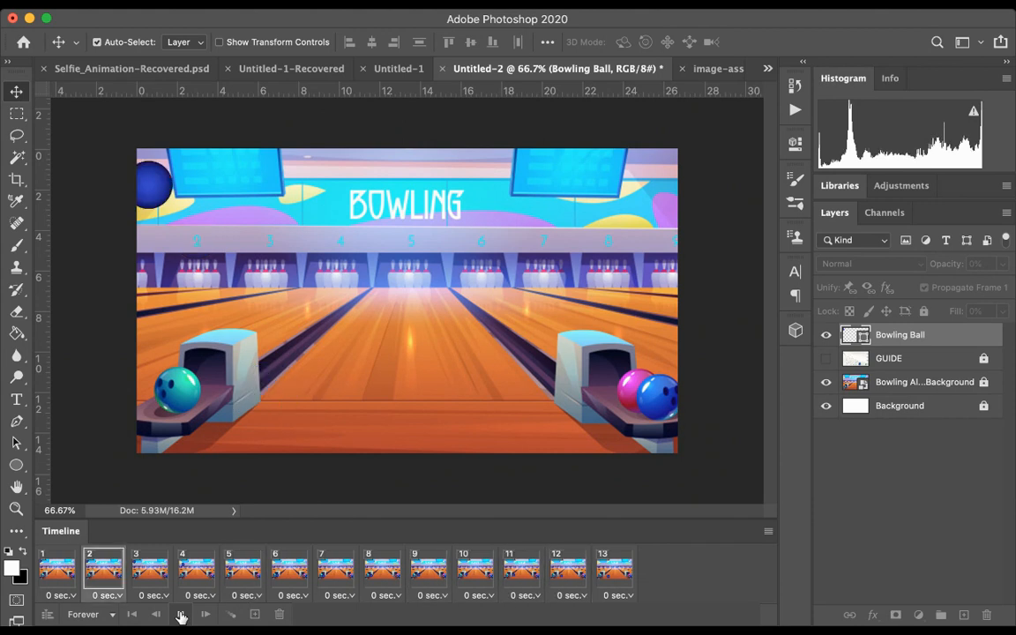
left_click(181, 614)
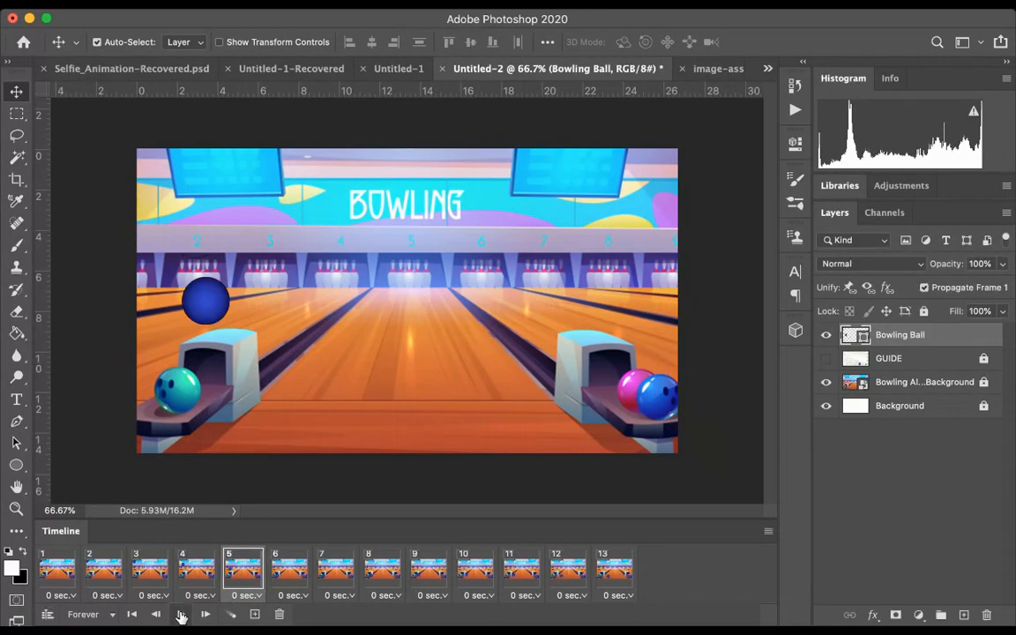